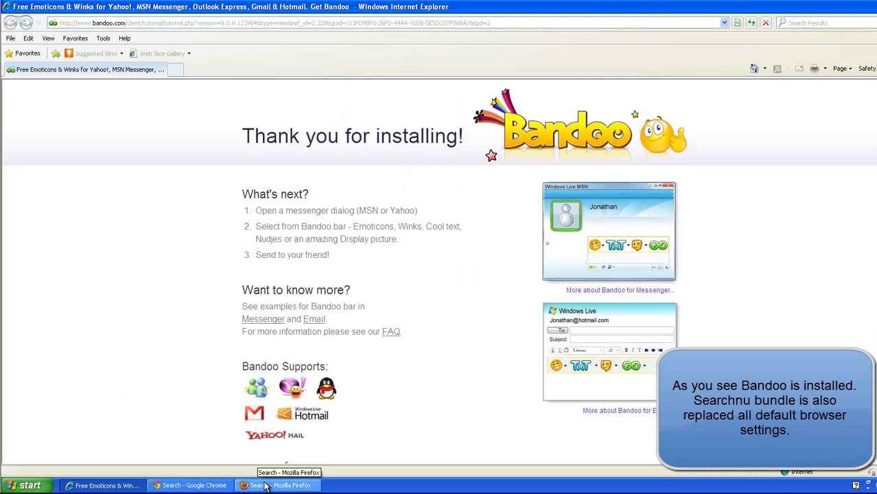
Step: Check the Firefox window, return to the desktop and open Add or Remove Programs in the Control Panel
click(259, 486)
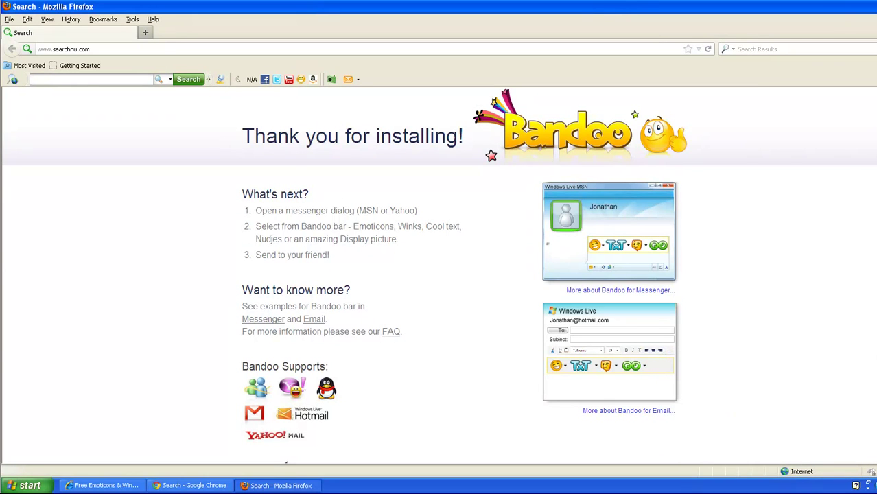
key(alt+Tab)
key(super+d)
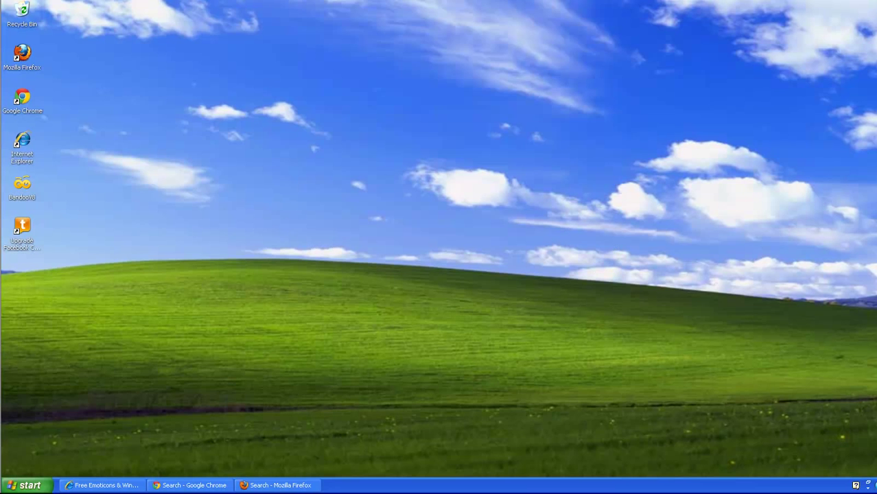
click(30, 485)
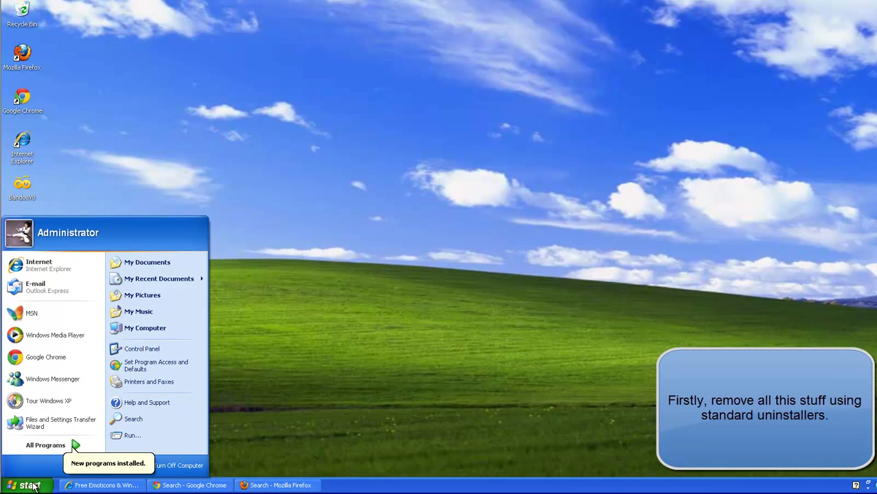
click(141, 348)
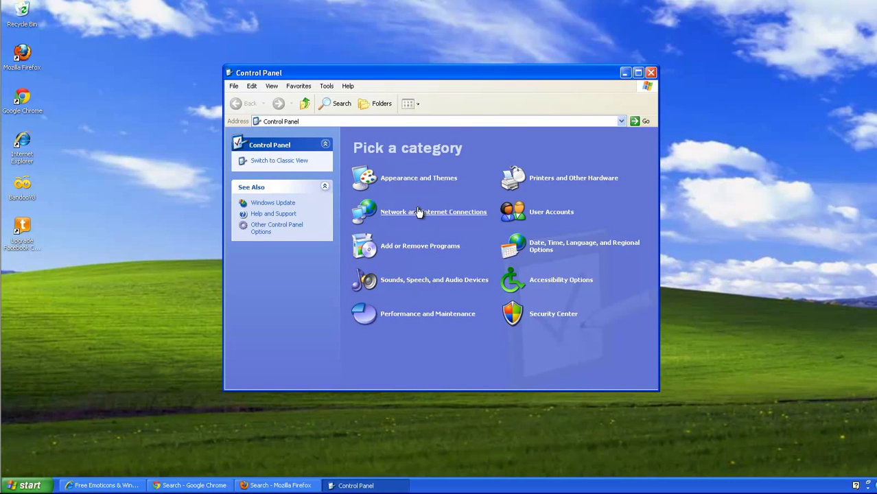
click(412, 245)
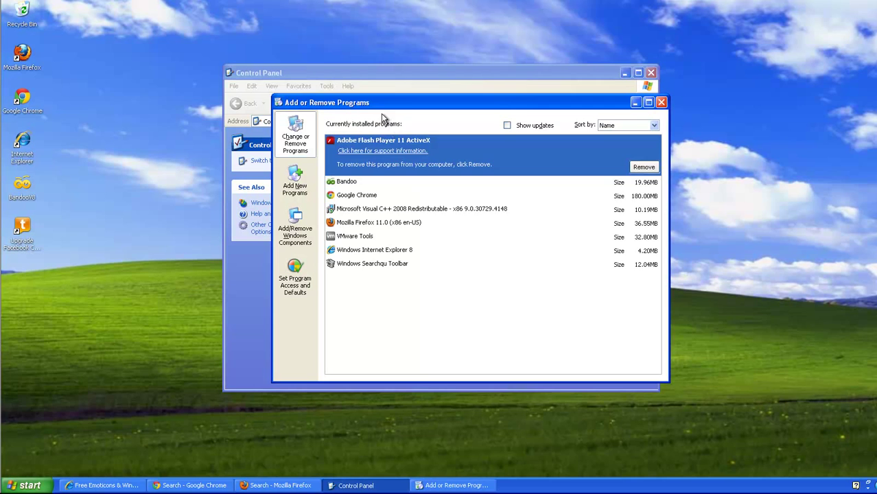
Step: Uninstall Bandoo, letting the uninstaller close all interfering applications
click(349, 179)
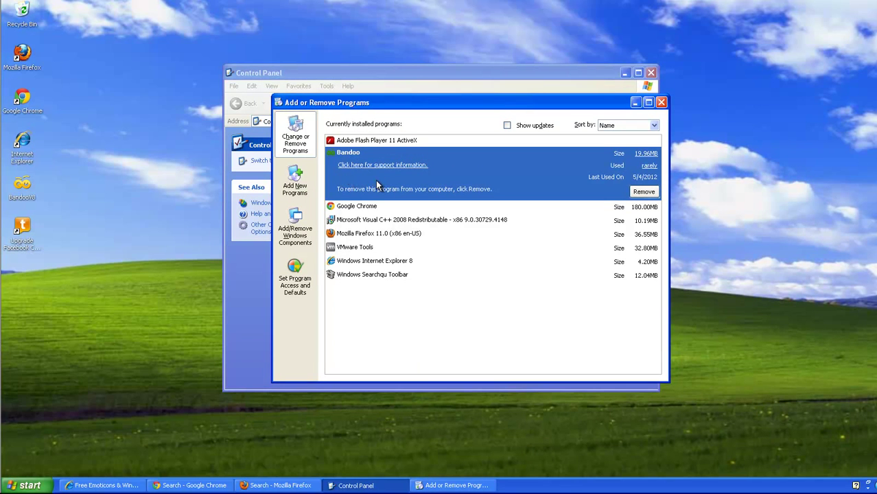
click(644, 193)
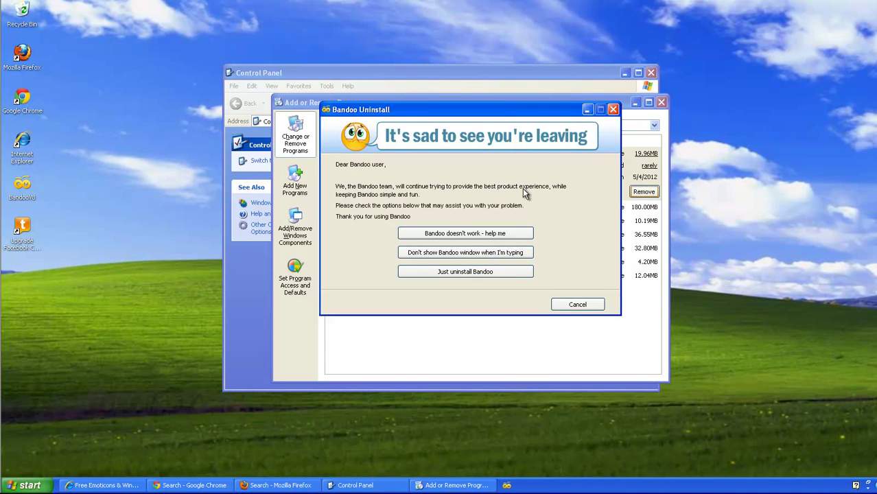
click(484, 272)
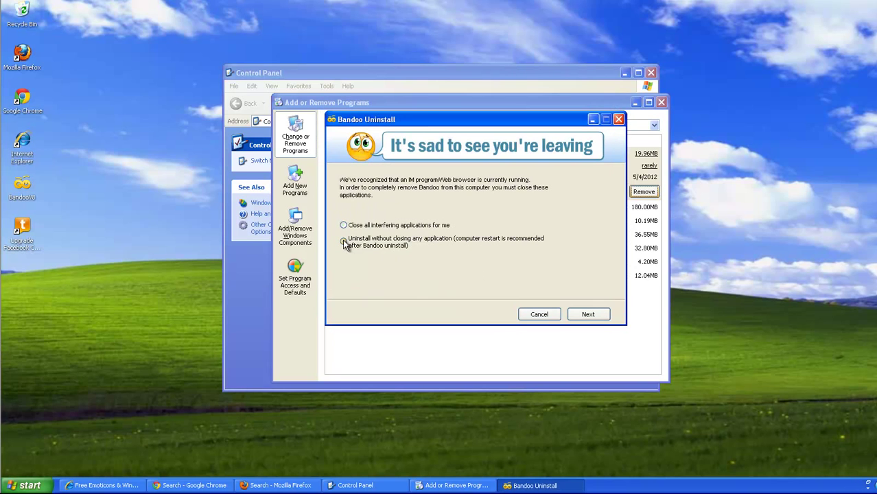
click(343, 225)
click(586, 315)
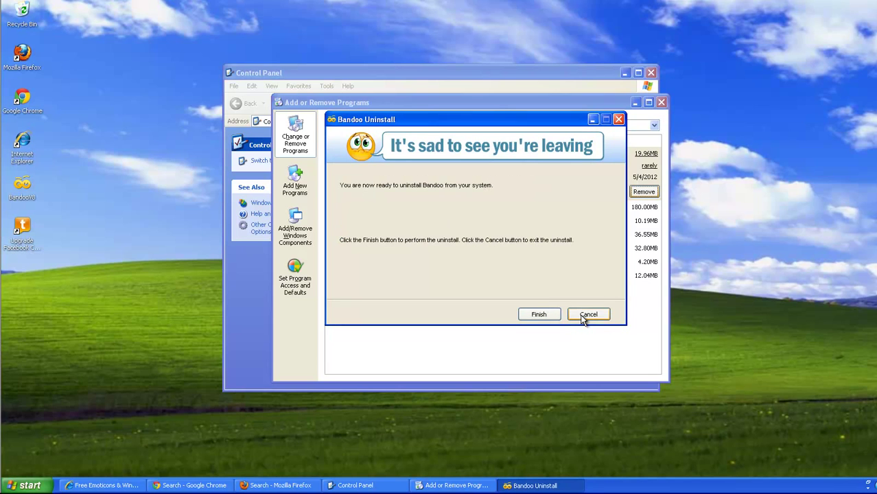
click(542, 314)
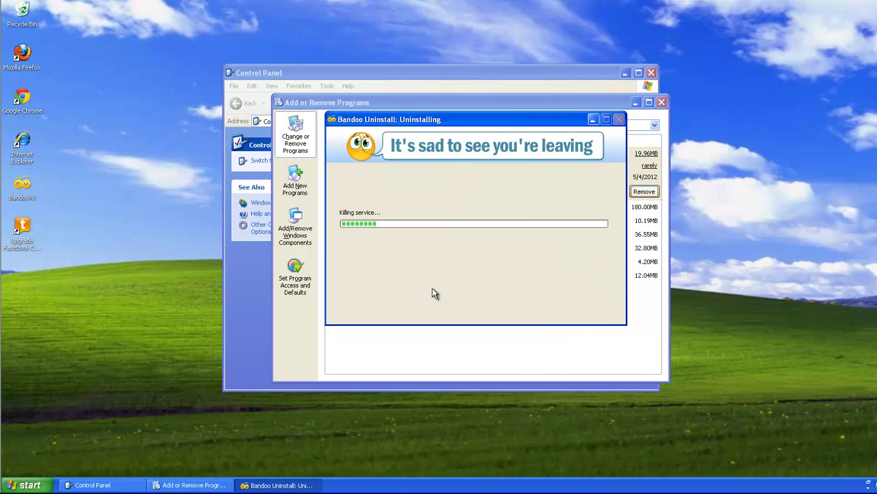
drag(433, 123, 439, 131)
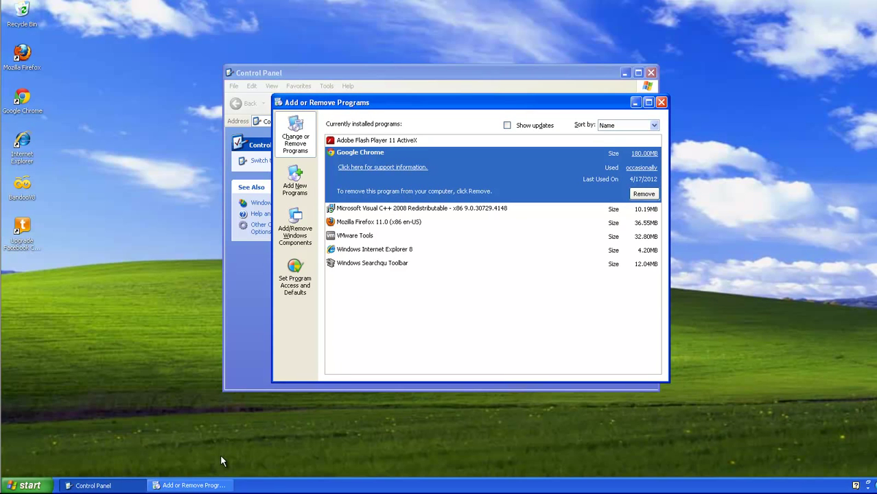
Step: Uninstall the Windows Searchqu Toolbar with all its components, then close Add or Remove Programs and the Control Panel
click(377, 265)
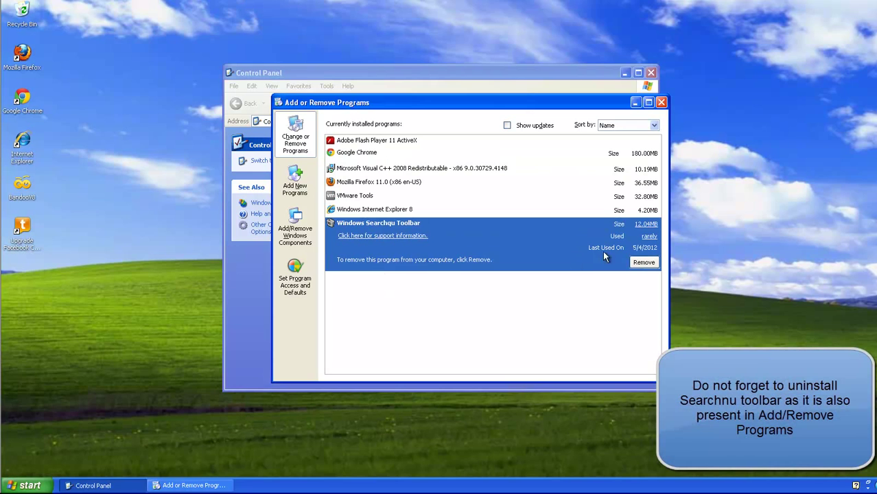
click(643, 262)
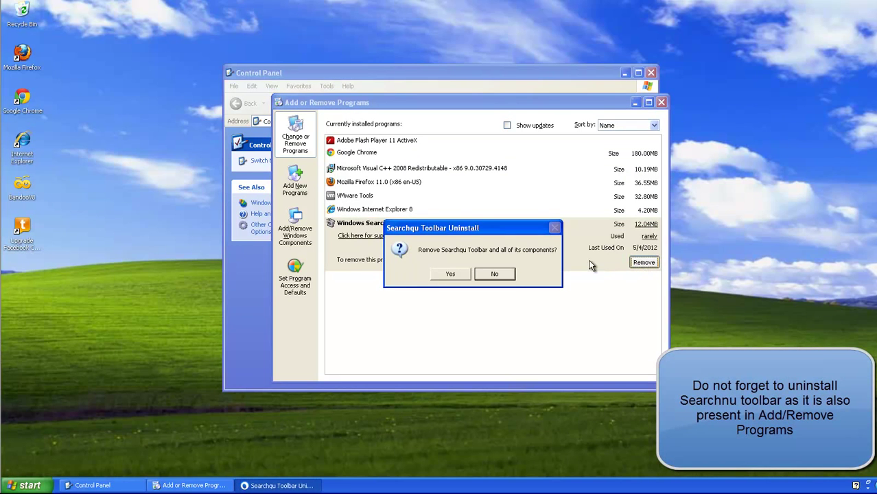
click(448, 276)
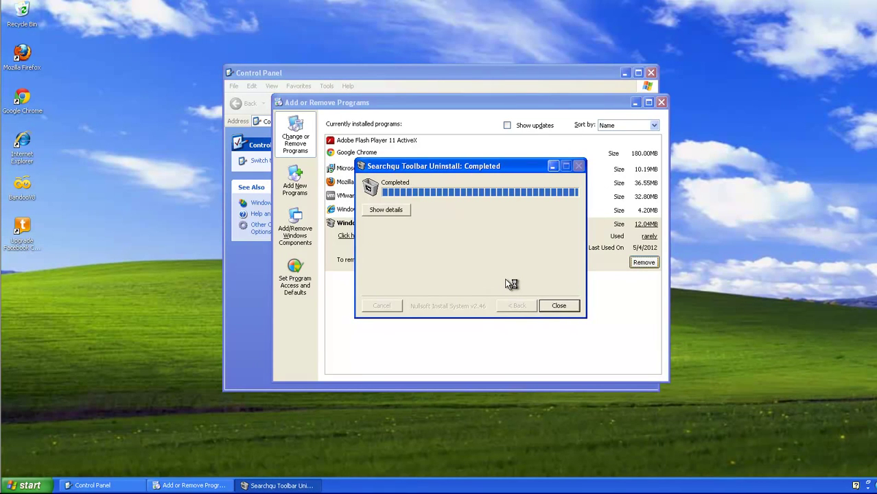
click(556, 307)
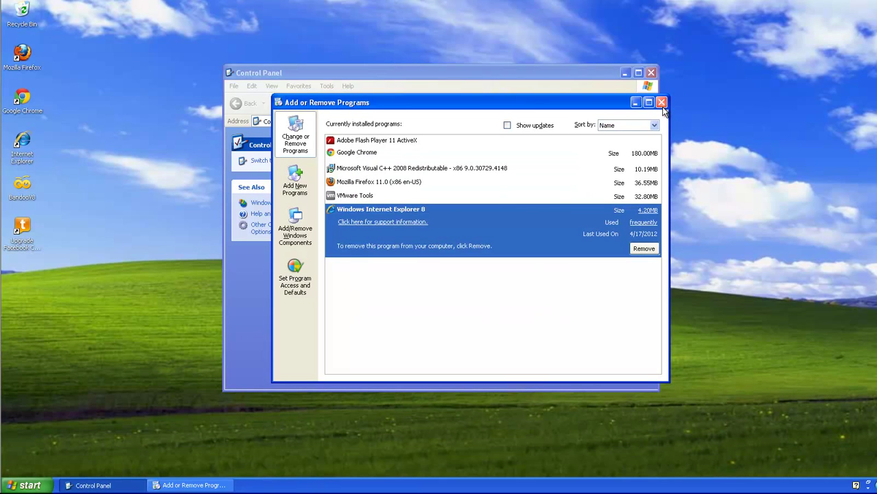
click(661, 103)
click(651, 73)
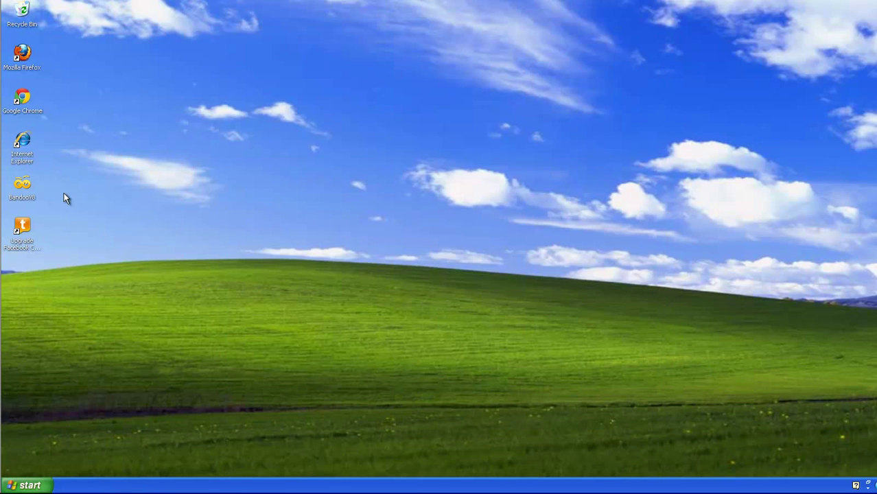
Step: Delete the BandooV8 and Upgrade Facebook shortcuts from the desktop
drag(54, 198, 18, 265)
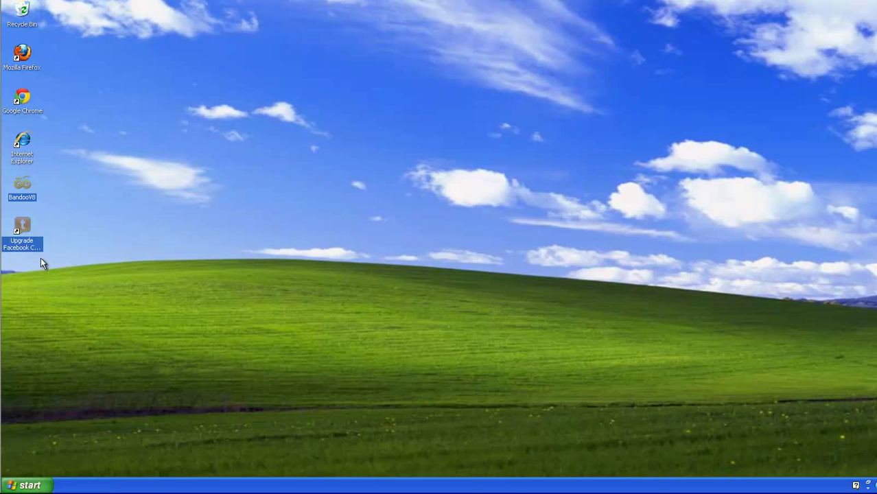
key(Delete)
key(Return)
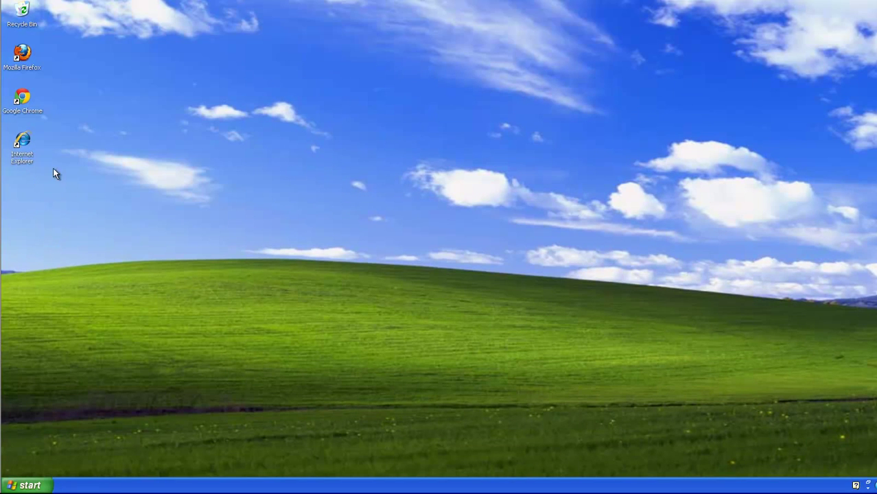
Step: Start Internet Explorer at its home page instead of restoring the last session, and maximize the window
double_click(24, 143)
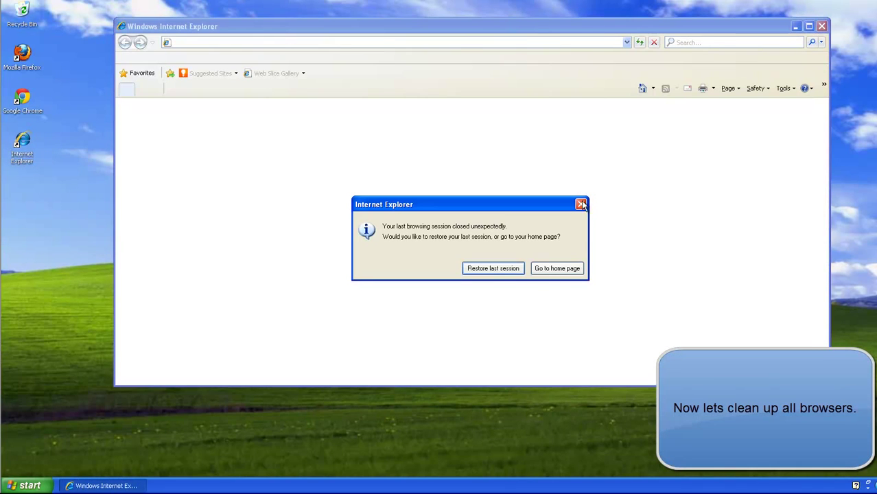
click(551, 269)
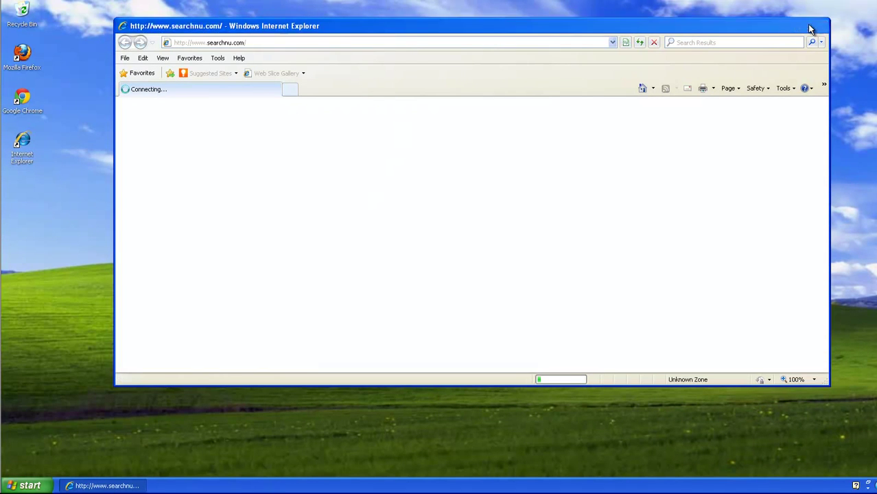
double_click(288, 21)
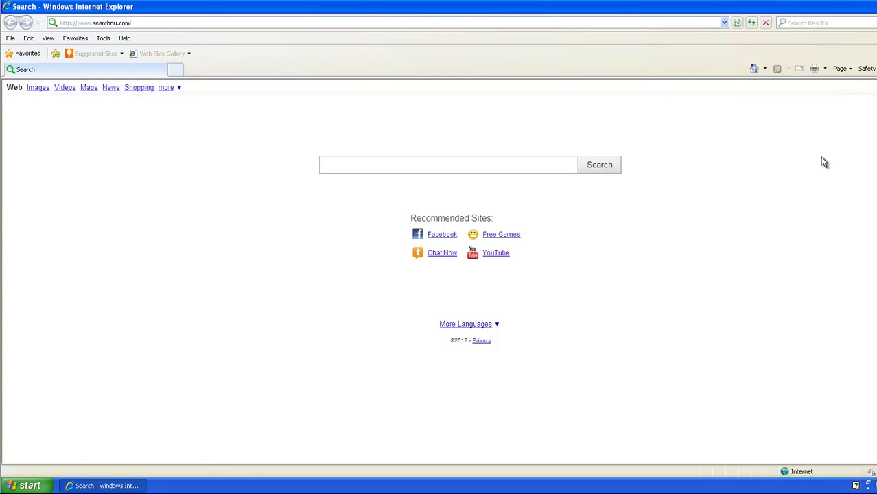
Step: Set the Internet Explorer home page to a blank page in Internet Options and apply it
click(876, 69)
click(806, 244)
drag(157, 103, 413, 127)
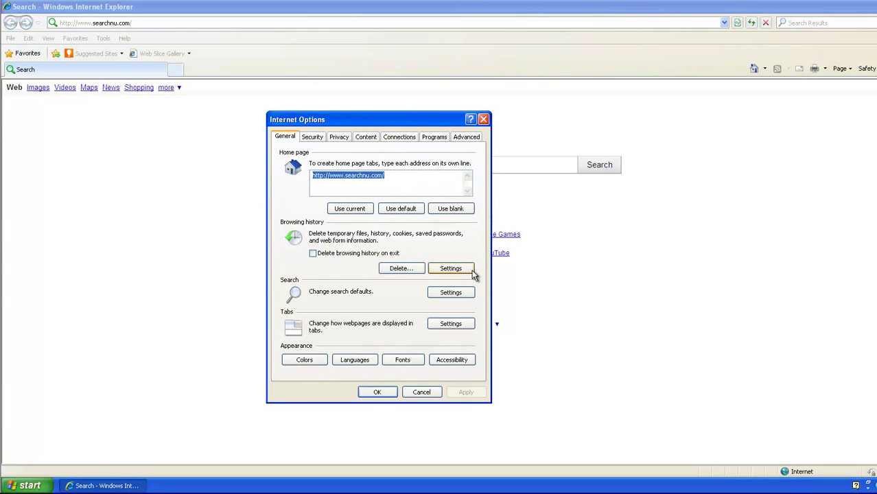
click(456, 208)
click(469, 391)
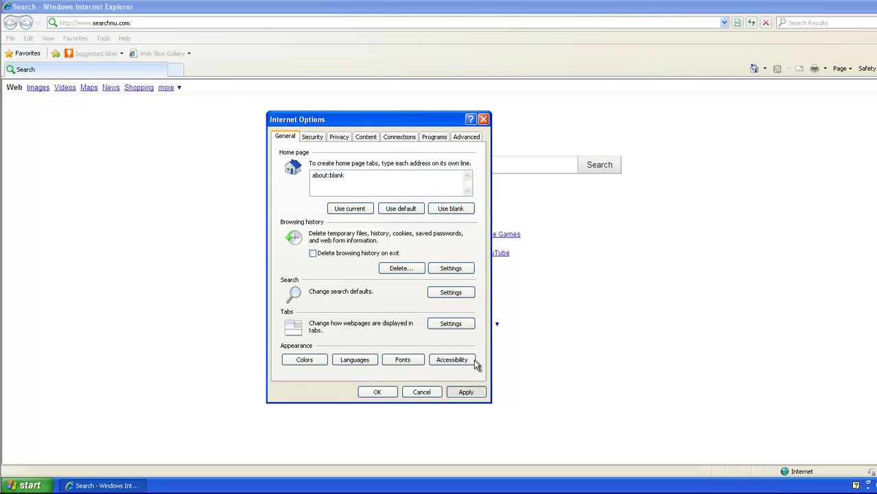
Step: Make Live Search the default search provider in the search settings
click(445, 290)
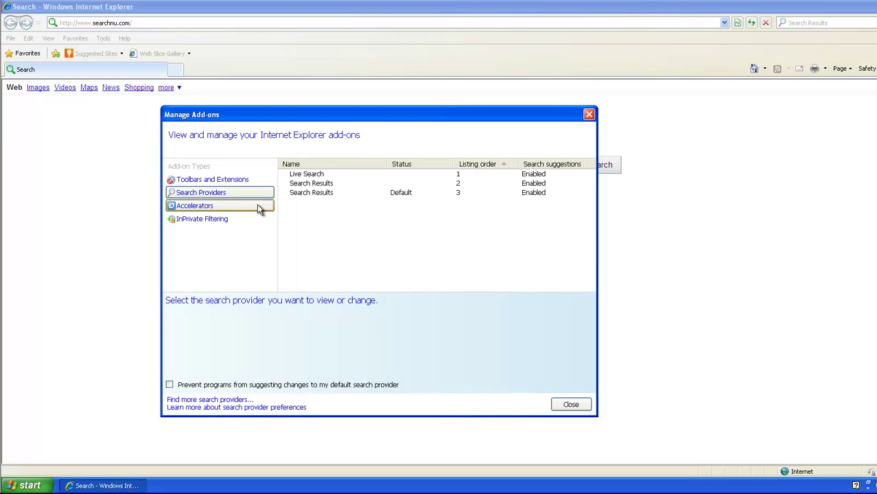
click(325, 185)
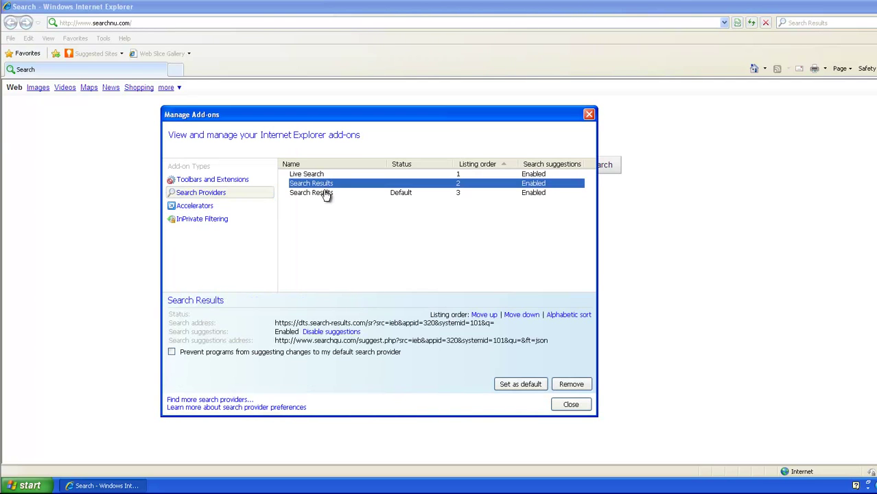
click(322, 194)
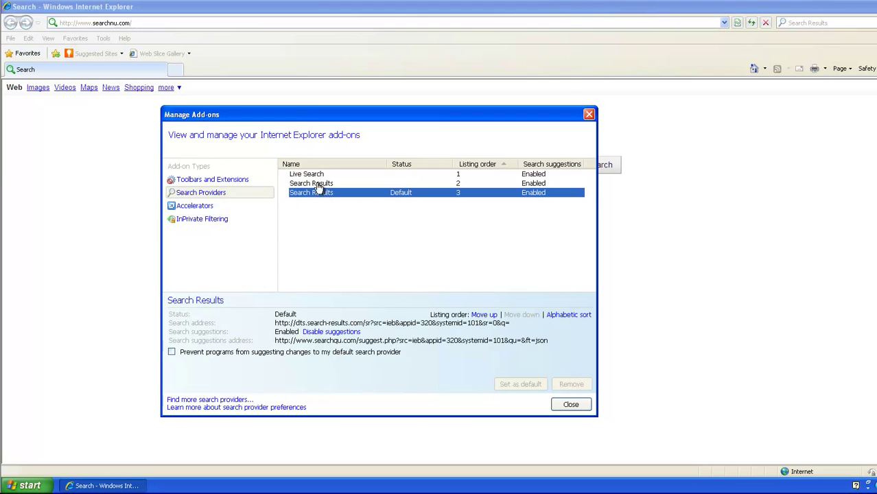
click(310, 175)
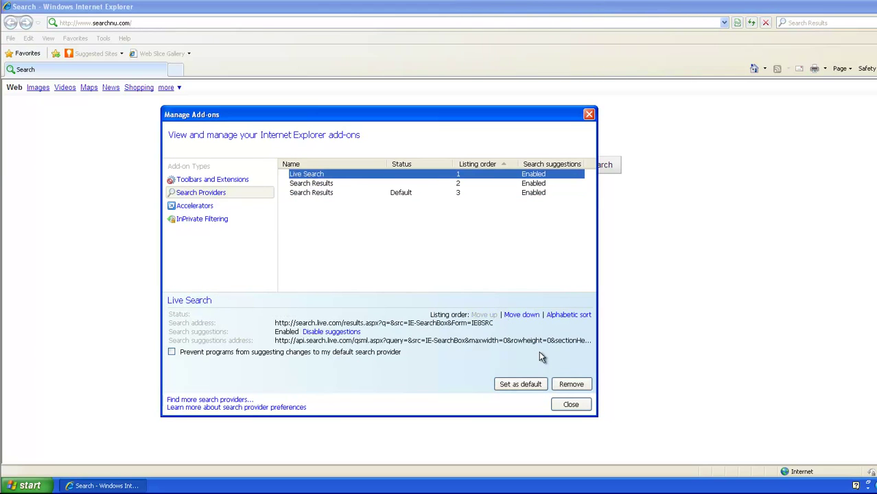
click(519, 385)
Step: Remove both Search Results entries from the search providers
click(313, 185)
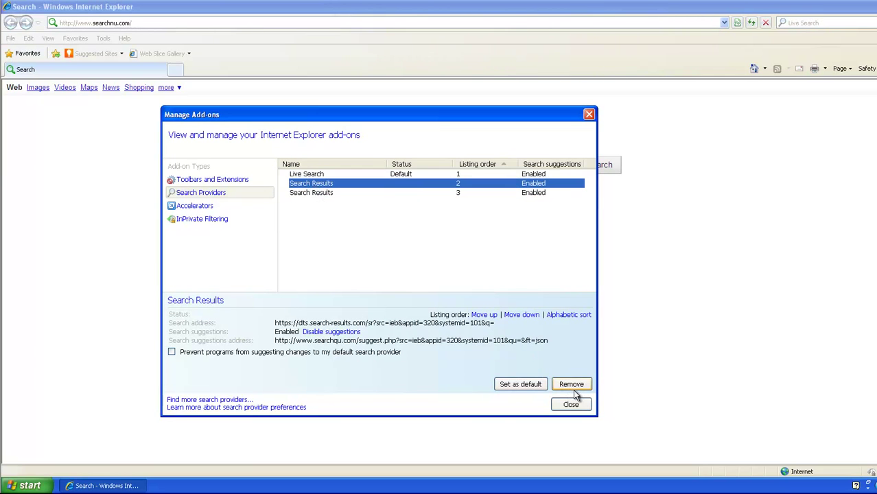
click(571, 386)
click(321, 186)
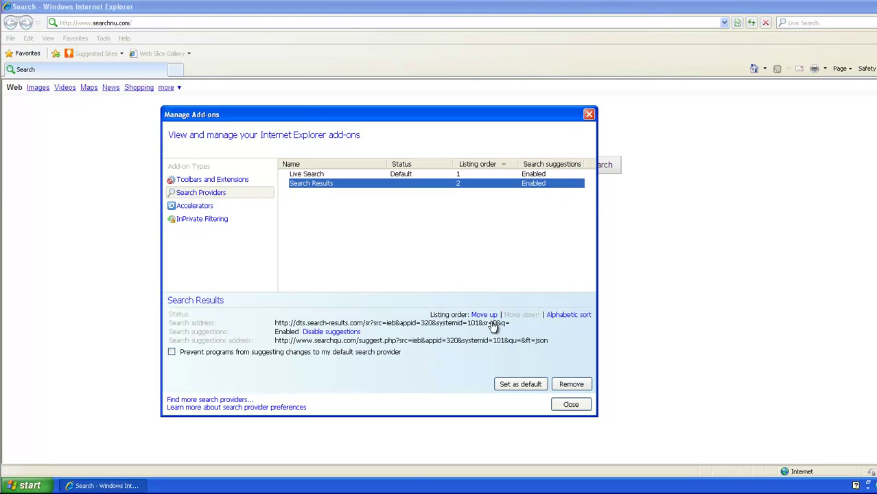
click(565, 387)
Step: Examine the detailed information of the Searchqu Toolbar add-on among the toolbars and extensions
click(201, 181)
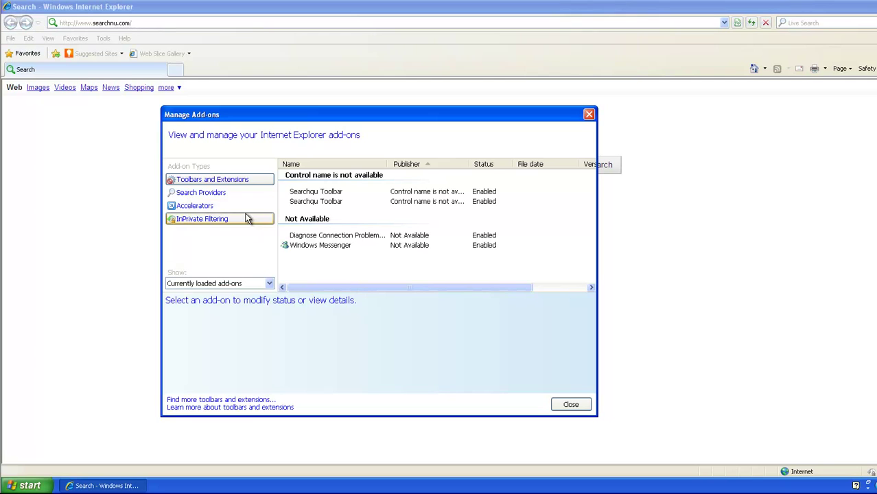
click(310, 194)
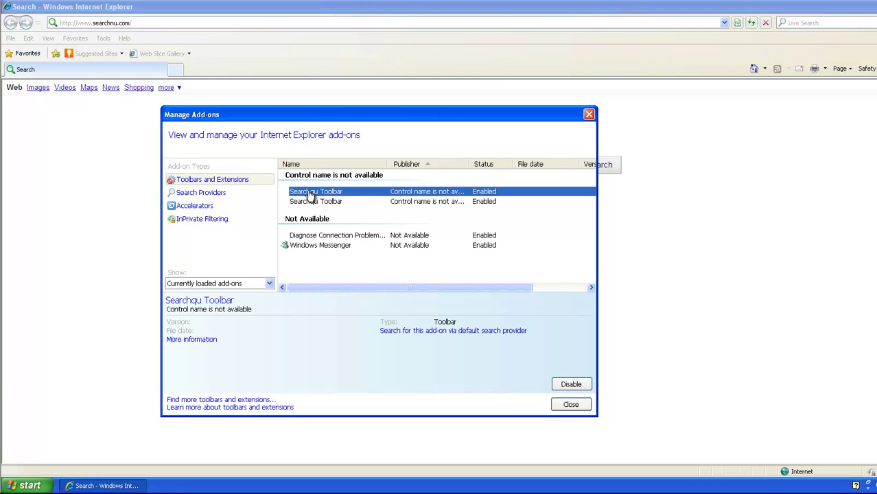
click(209, 339)
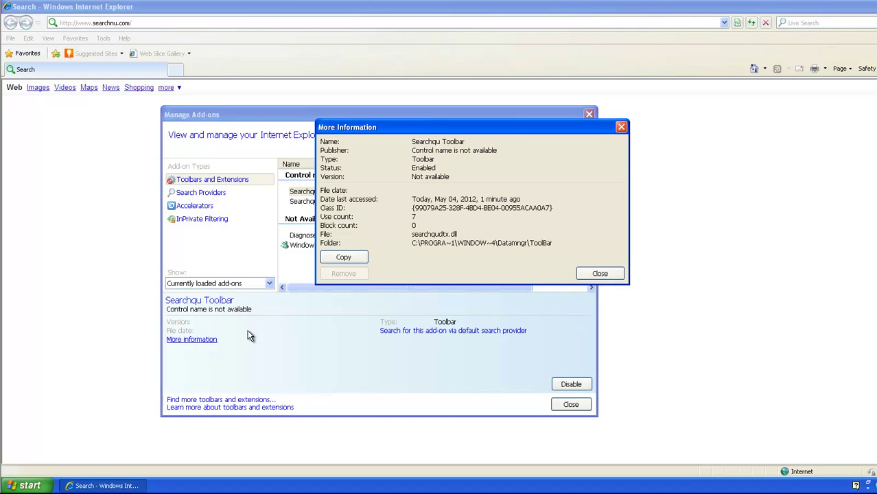
click(597, 274)
click(319, 209)
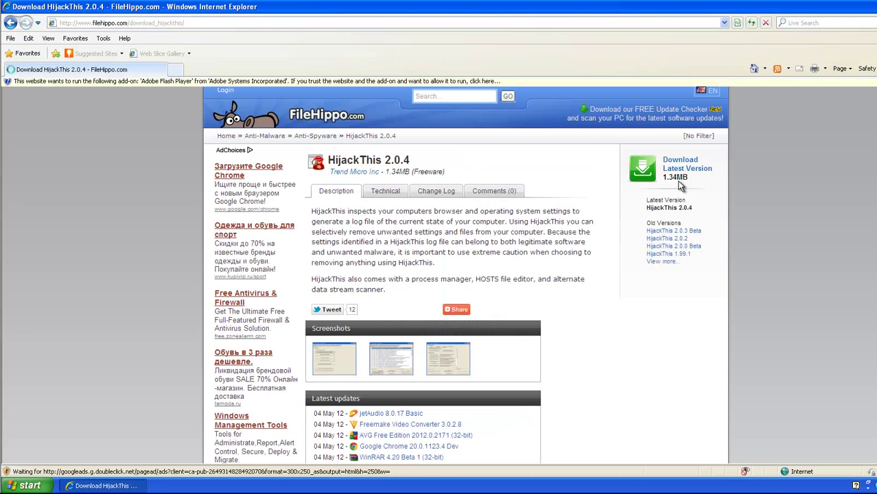
Step: Download HijackThis 2.0.4 from FileHippo, allow the blocked file download, and go past the setup wizard's welcome page
click(676, 178)
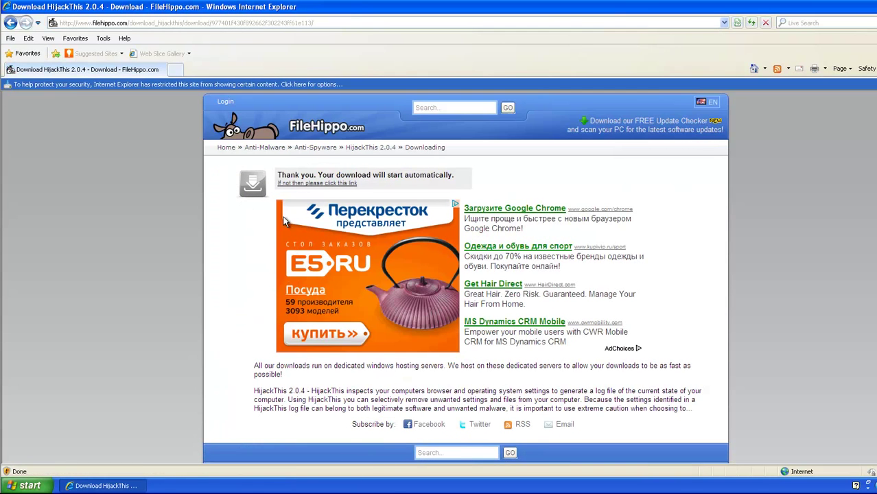
click(273, 83)
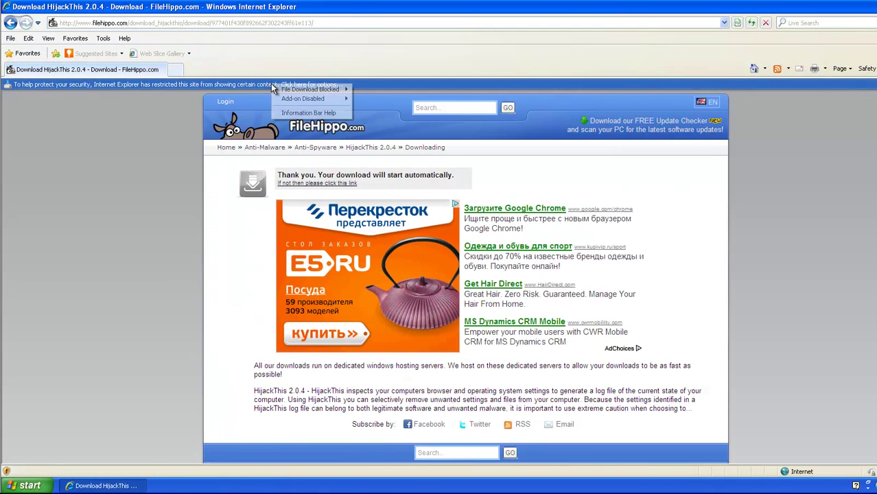
mouse_move(312, 91)
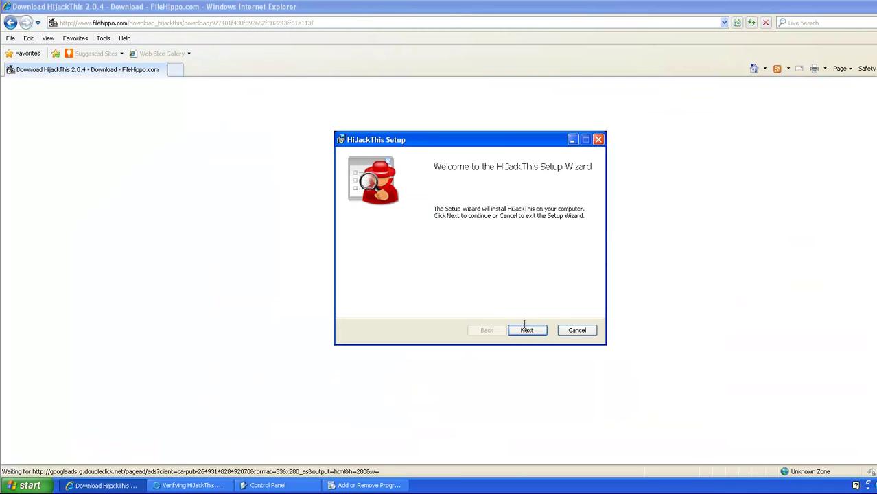
click(526, 330)
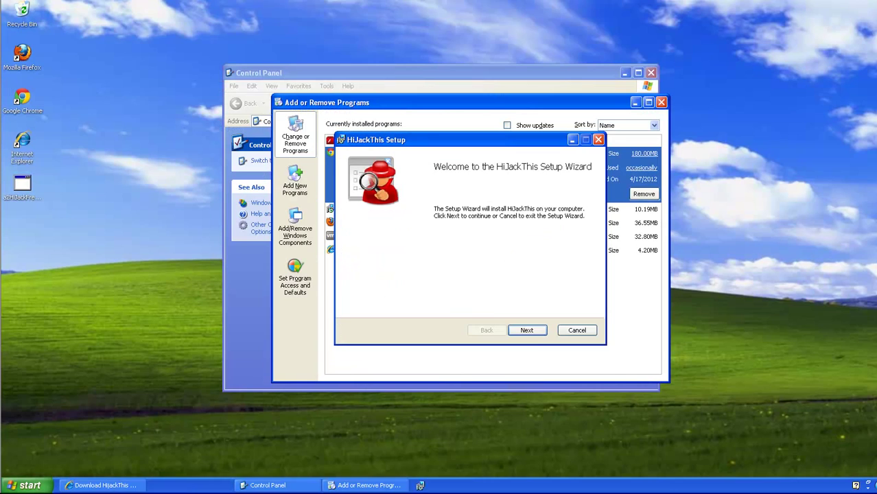
click(523, 328)
Step: Close Add or Remove Programs and delete the a2HiJackFre... item from the desktop
click(660, 102)
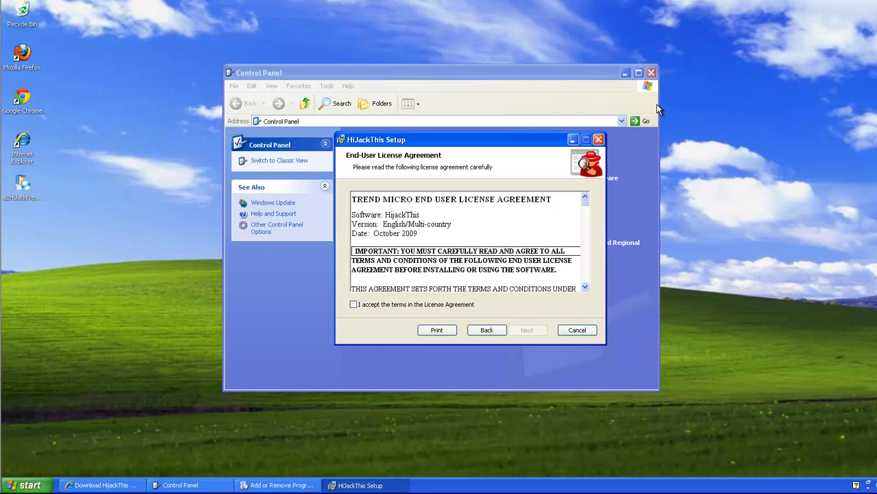
click(33, 195)
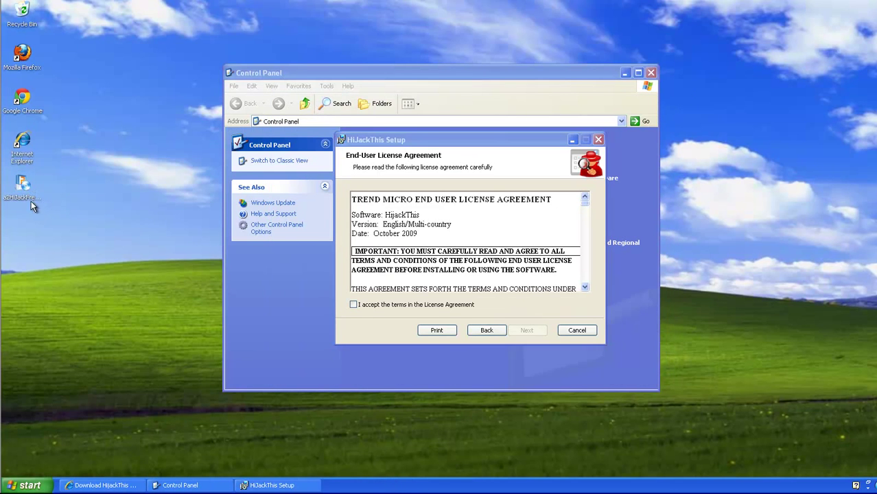
key(Delete)
key(Return)
Step: Accept the HijackThis license agreement and install the program to C:\Program Files\
click(354, 305)
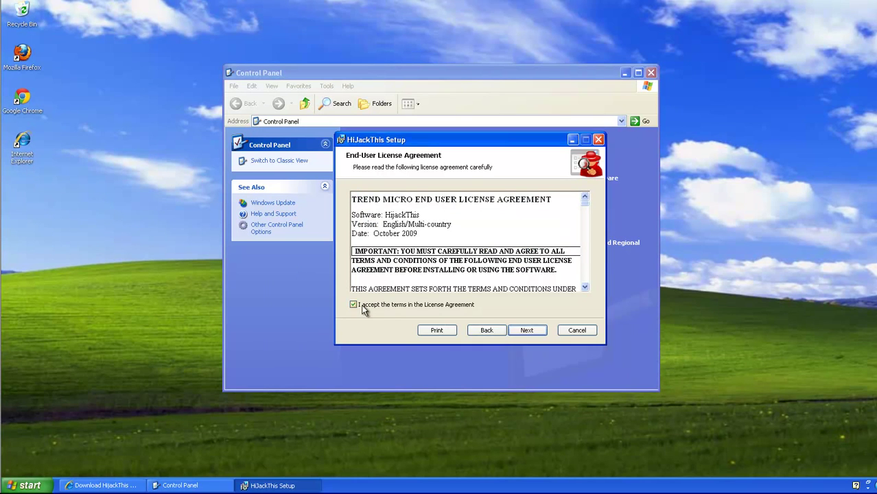
click(519, 332)
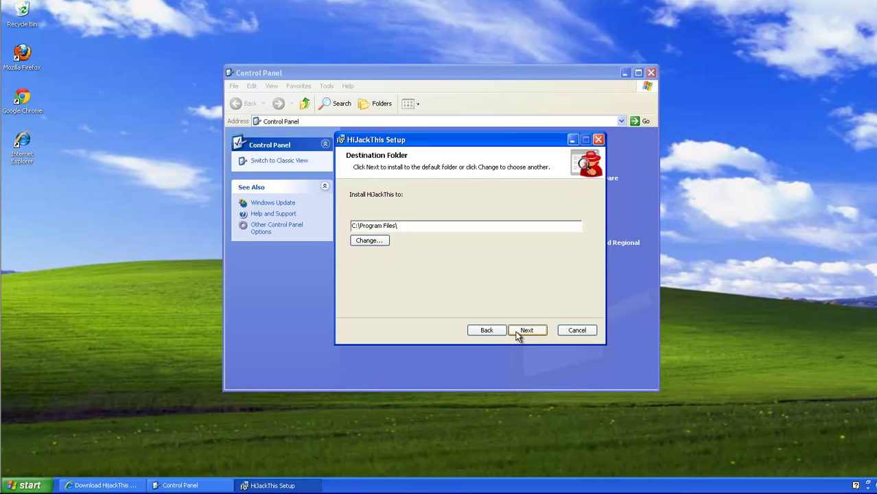
click(516, 332)
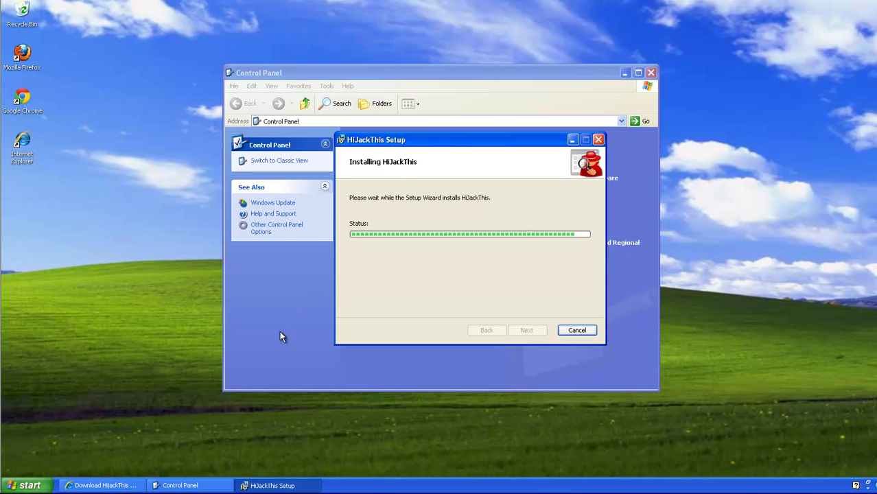
Step: Clear the desktop by closing the Control Panel and FileHippo browser windows once the HijackThis installation finishes
click(103, 485)
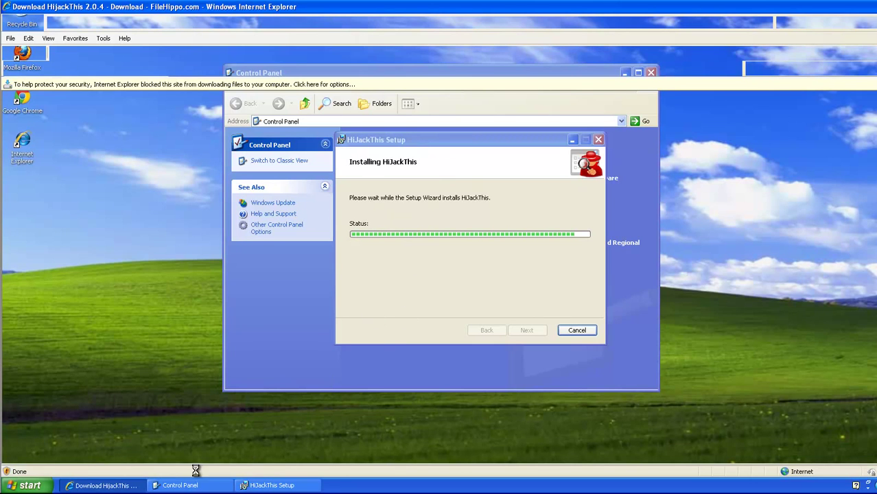
click(101, 485)
click(441, 138)
drag(441, 138, 458, 133)
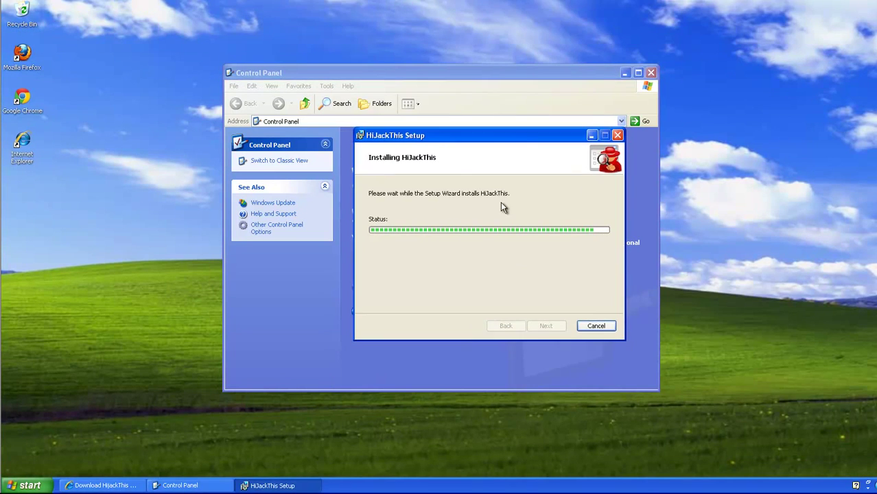
click(213, 483)
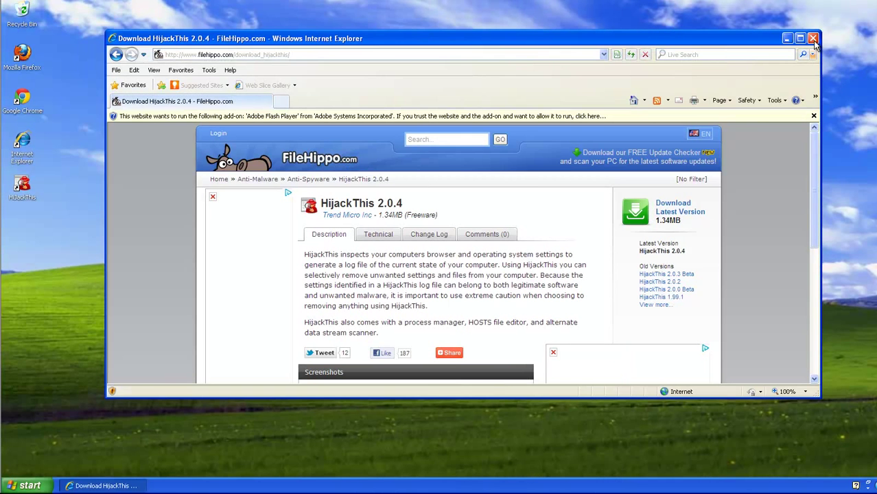
click(810, 38)
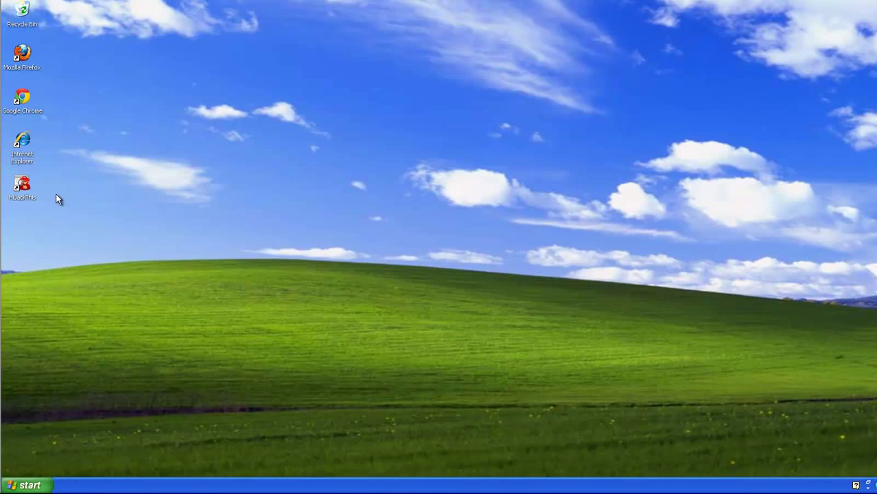
Step: Launch HijackThis, run a system scan without saving a logfile, and maximize its window
double_click(22, 196)
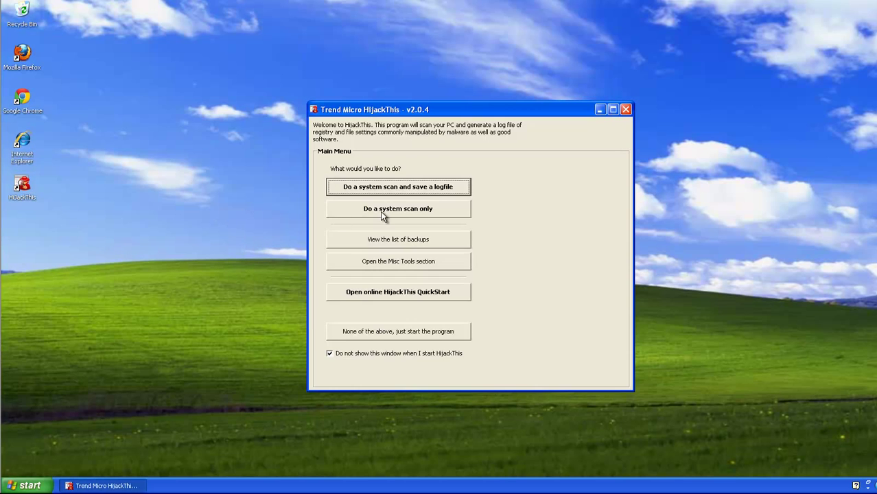
click(381, 210)
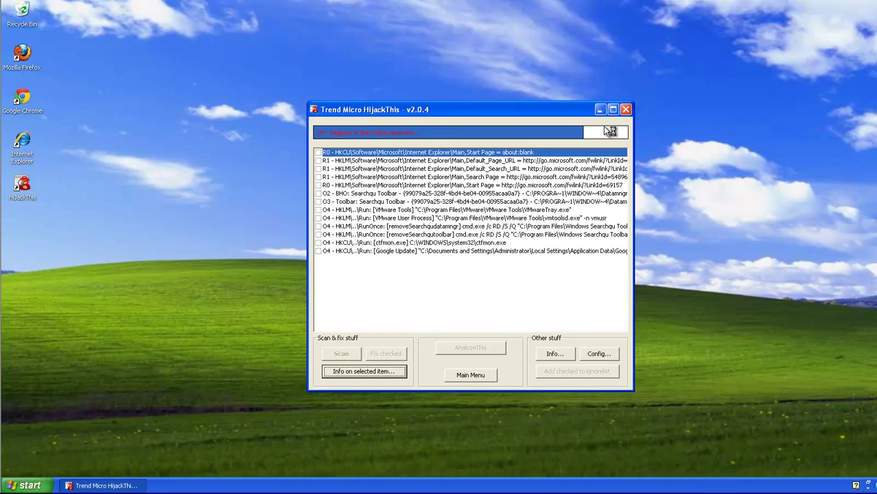
click(613, 110)
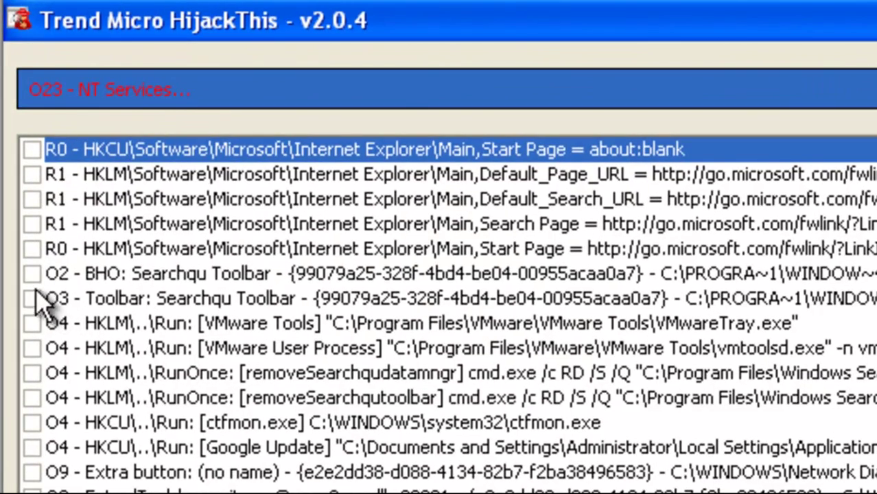
Step: Fix the O2 BHO and O3 Toolbar entries of Searchqu Toolbar, confirm their removal, and scan again
click(32, 273)
click(31, 297)
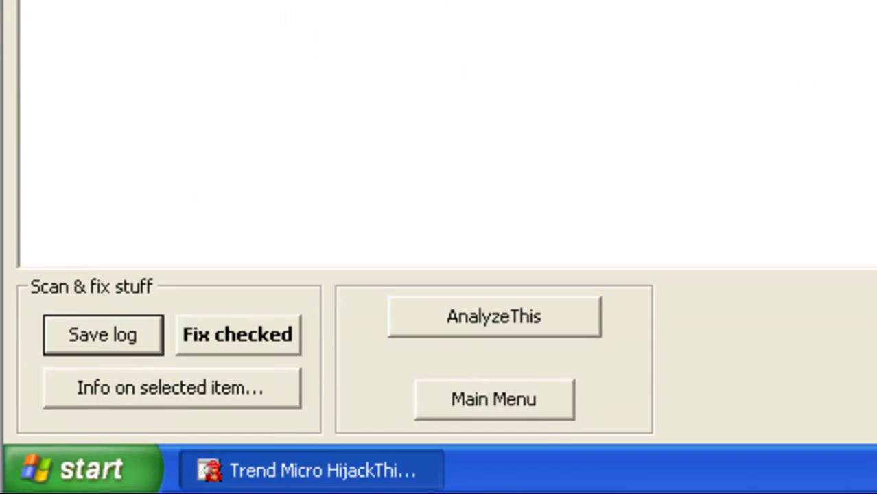
click(235, 336)
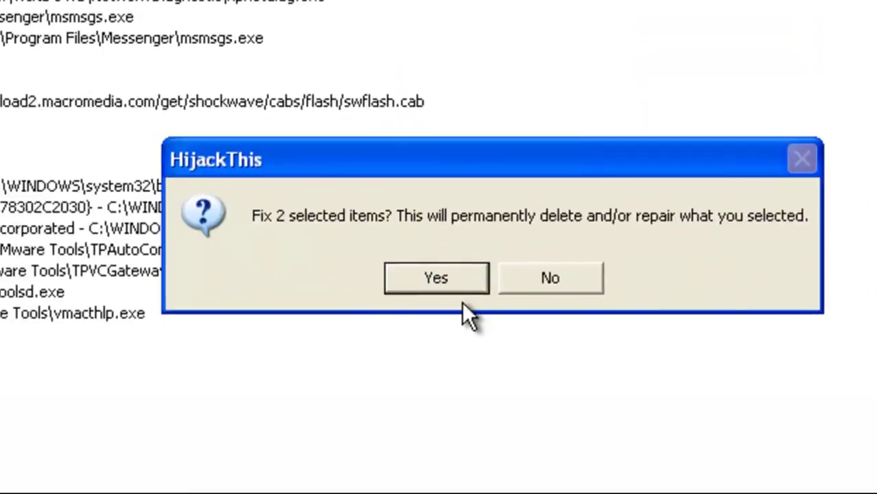
click(412, 288)
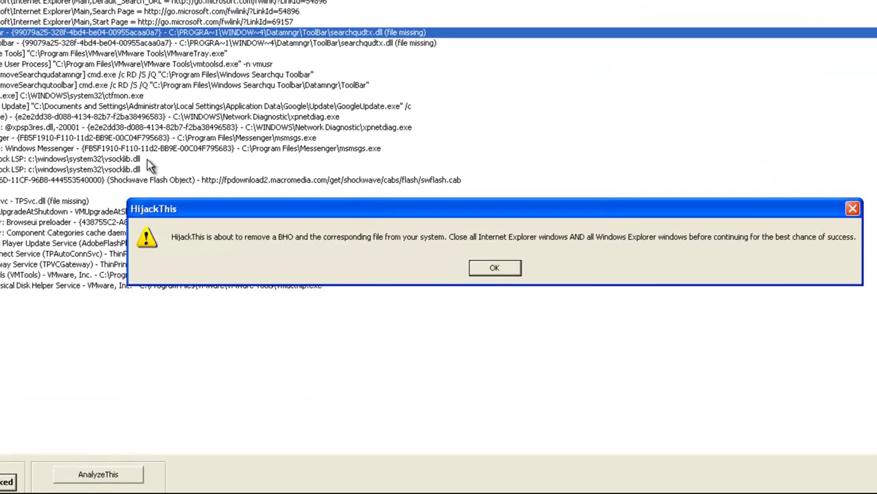
click(496, 271)
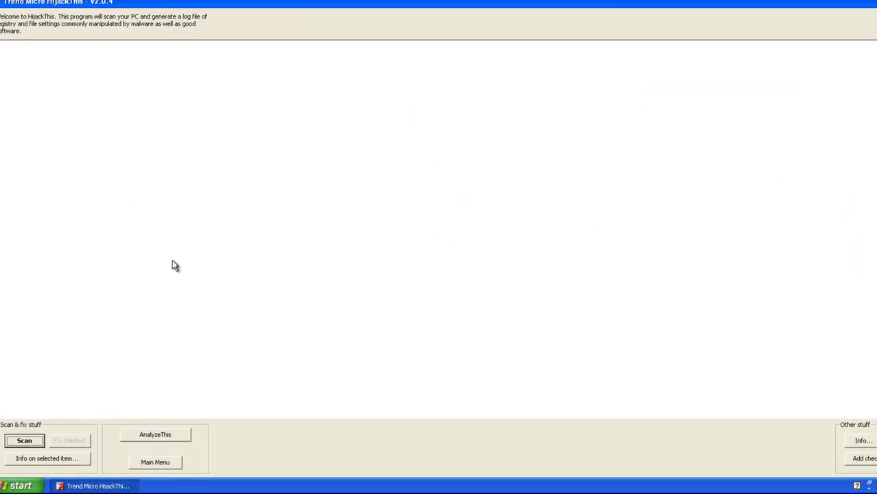
click(27, 441)
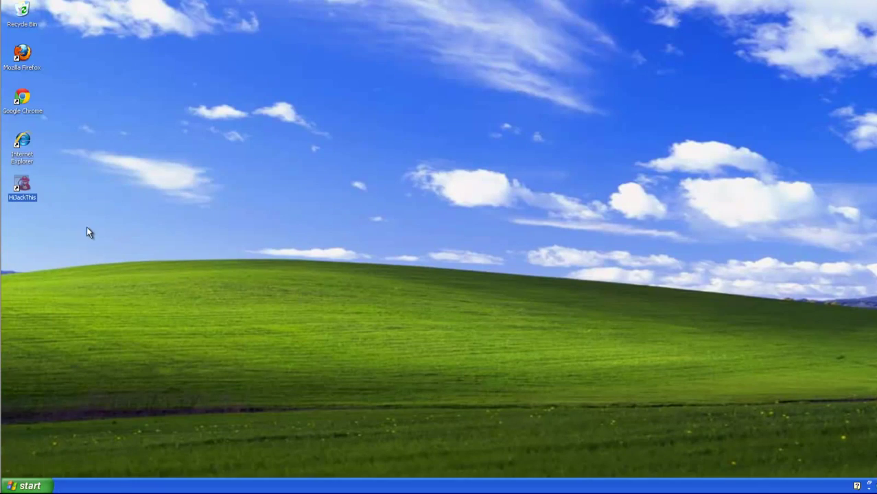
Step: Reopen Internet Explorer, check its home page and search providers through Internet Options, and close the browser
double_click(22, 145)
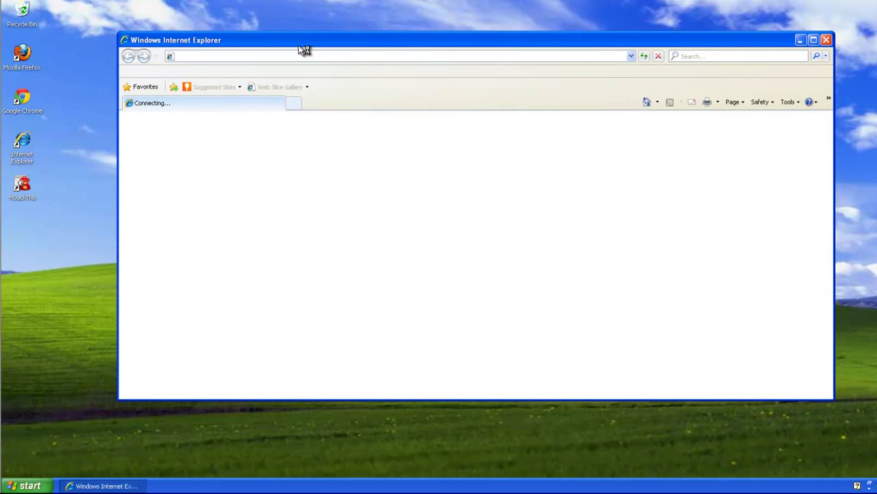
drag(298, 46, 320, 43)
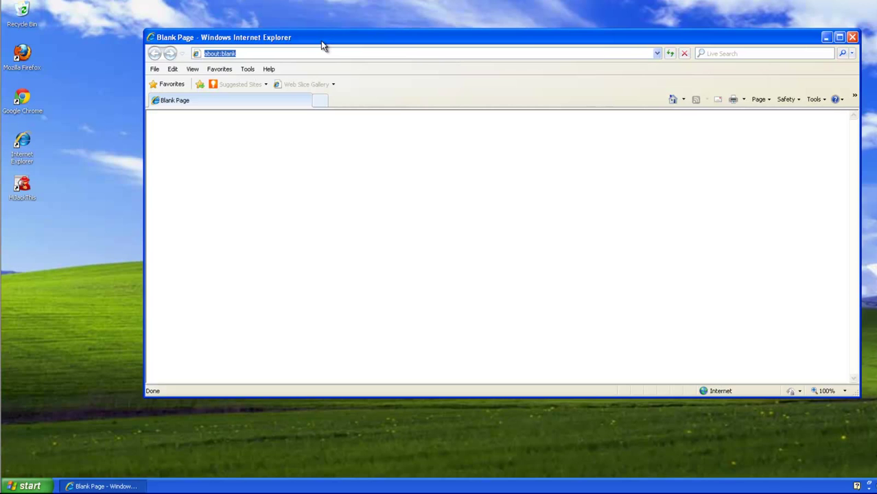
drag(321, 42, 328, 46)
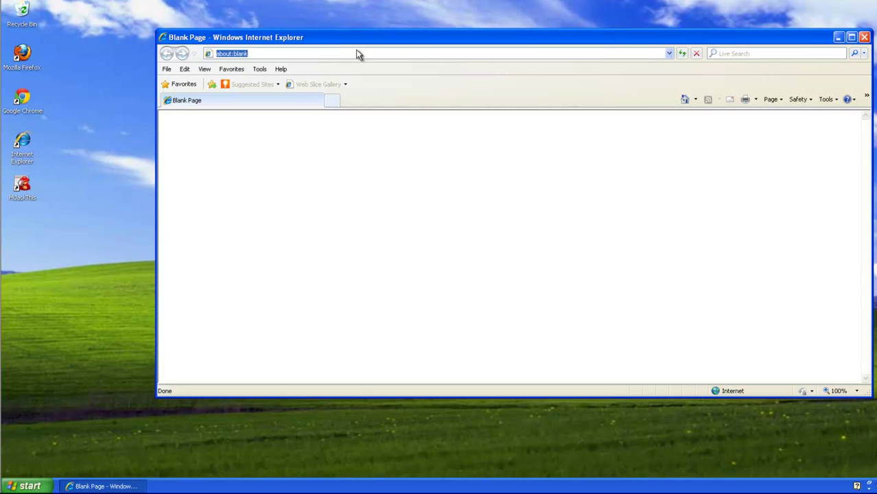
click(826, 100)
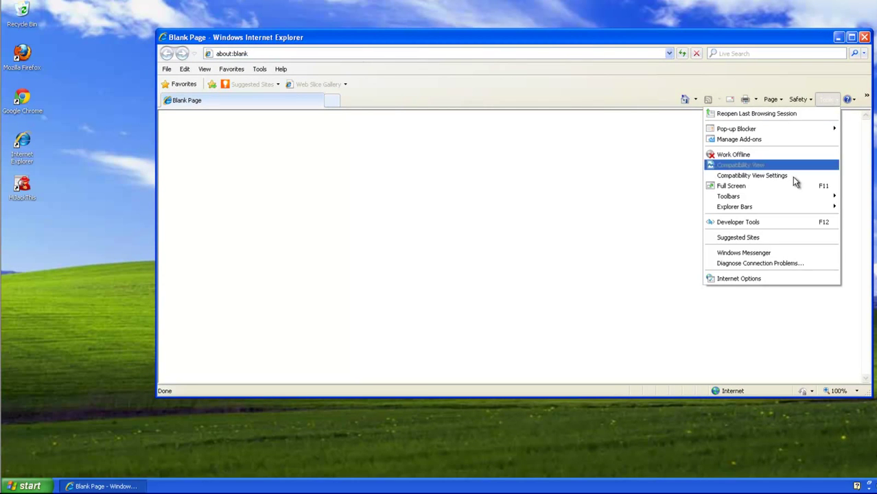
click(760, 278)
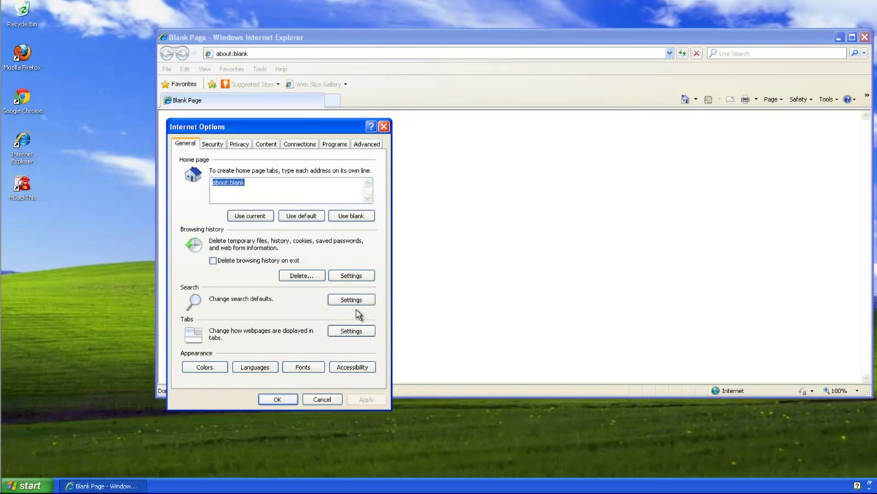
click(348, 301)
click(107, 187)
click(489, 122)
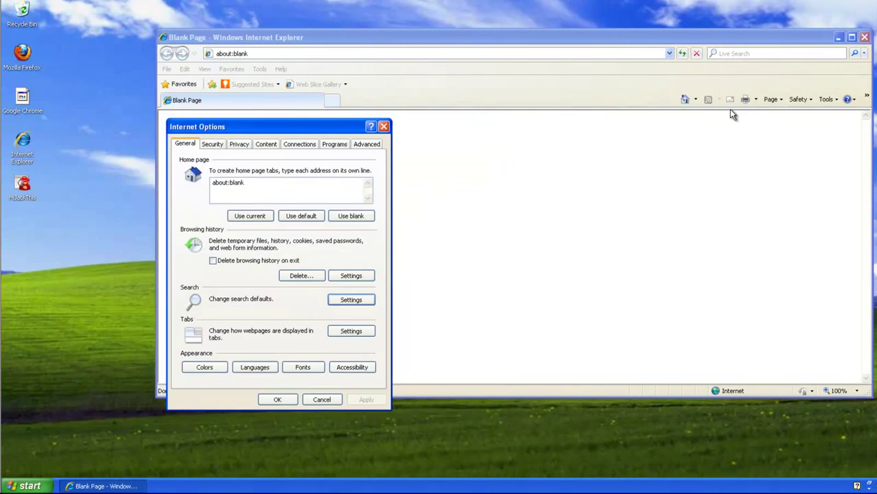
click(383, 127)
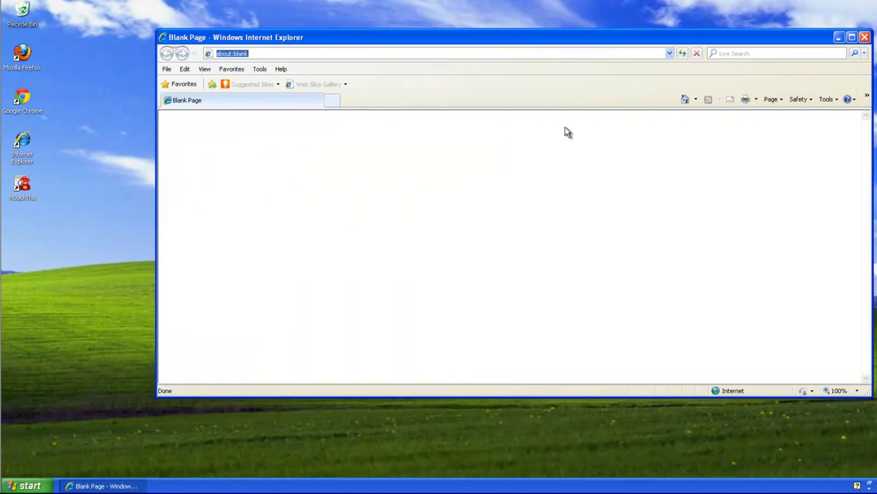
click(864, 37)
Step: Open Mozilla Firefox and remove Search Results from the list of installed search engines
double_click(28, 63)
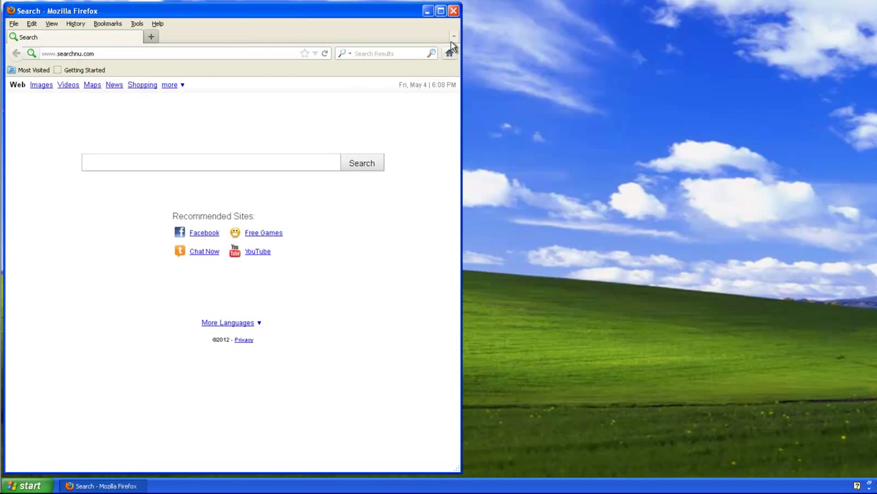
click(343, 52)
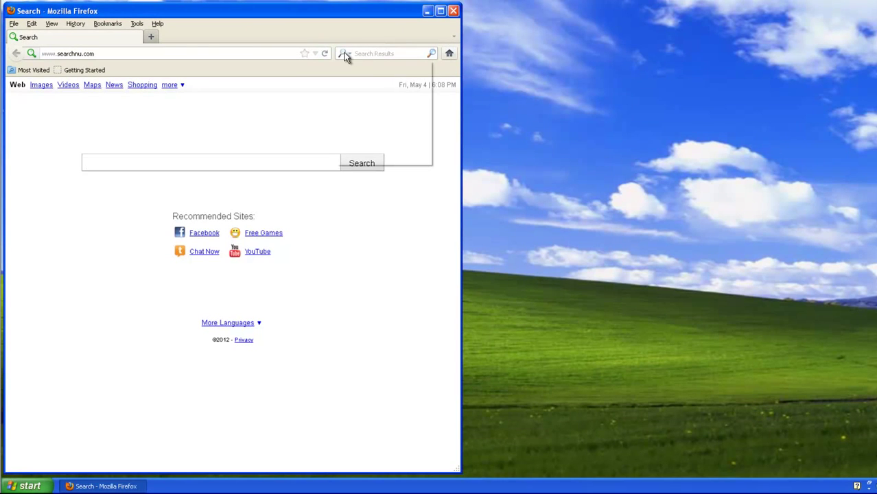
click(365, 159)
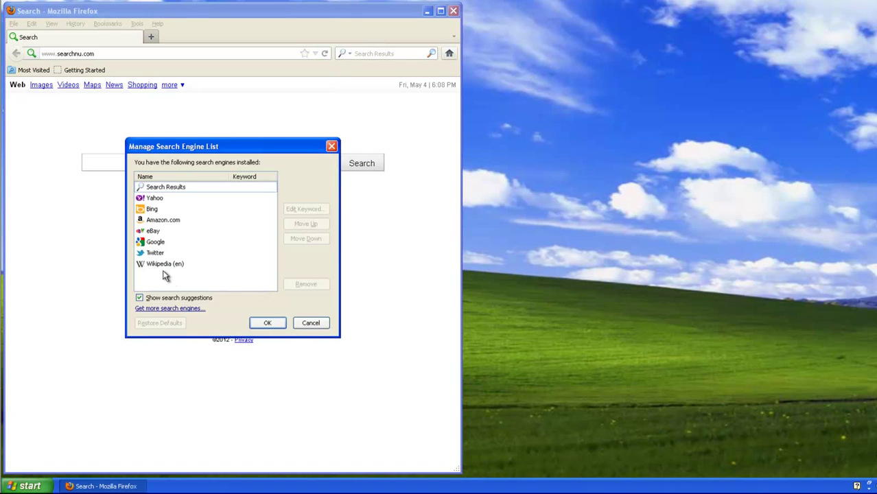
click(163, 188)
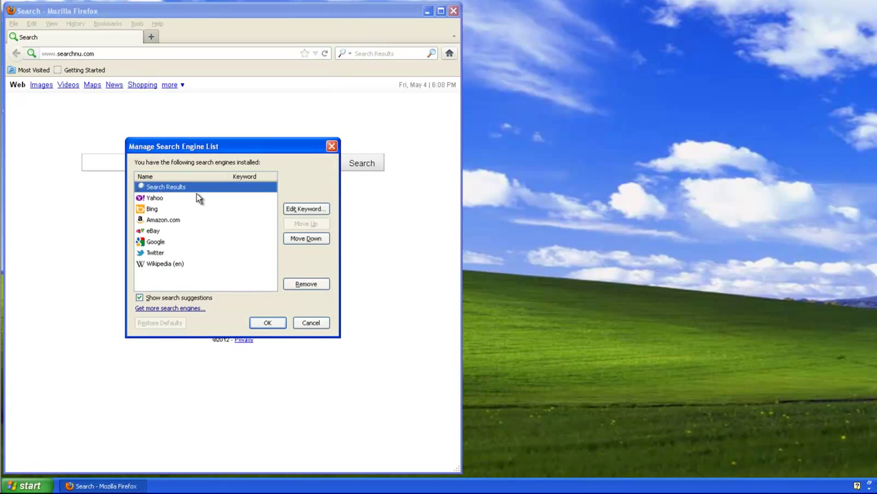
click(305, 283)
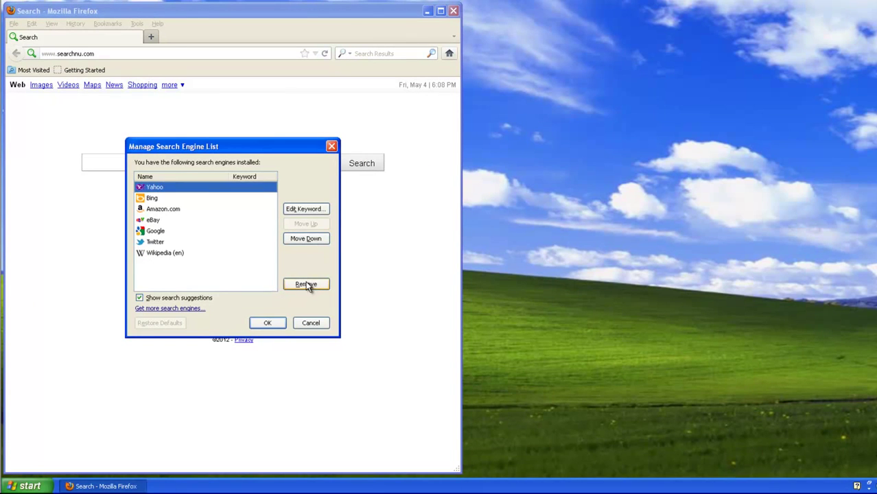
Step: Move Google to the first place in the Firefox search engine list
click(150, 231)
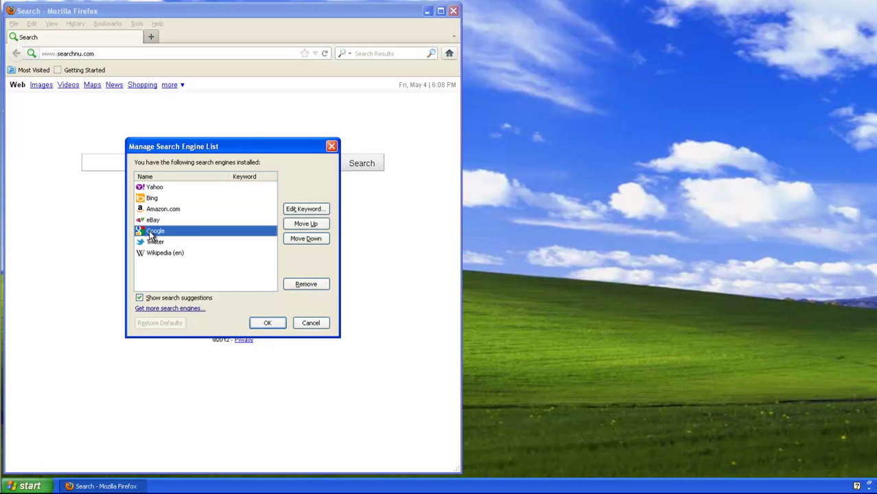
click(310, 225)
click(313, 227)
click(310, 225)
click(310, 225)
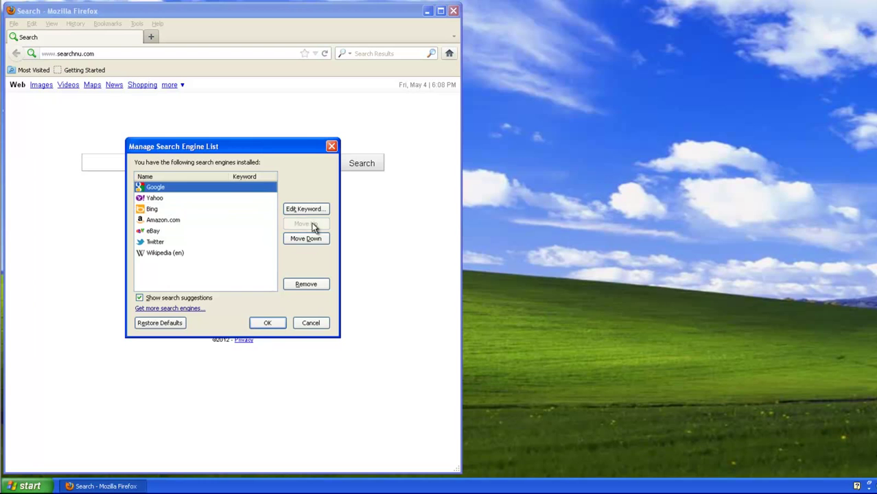
Step: Confirm the reordered search engine list and make Google the active engine in the Firefox search bar
click(275, 324)
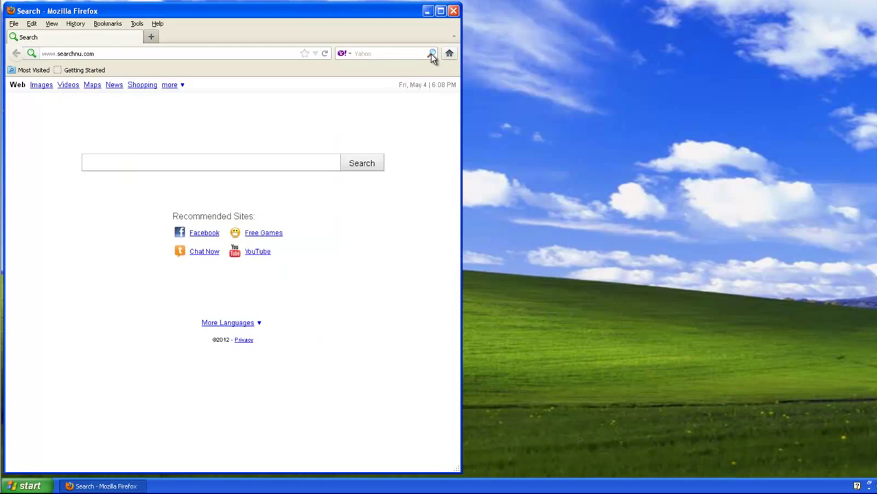
click(345, 54)
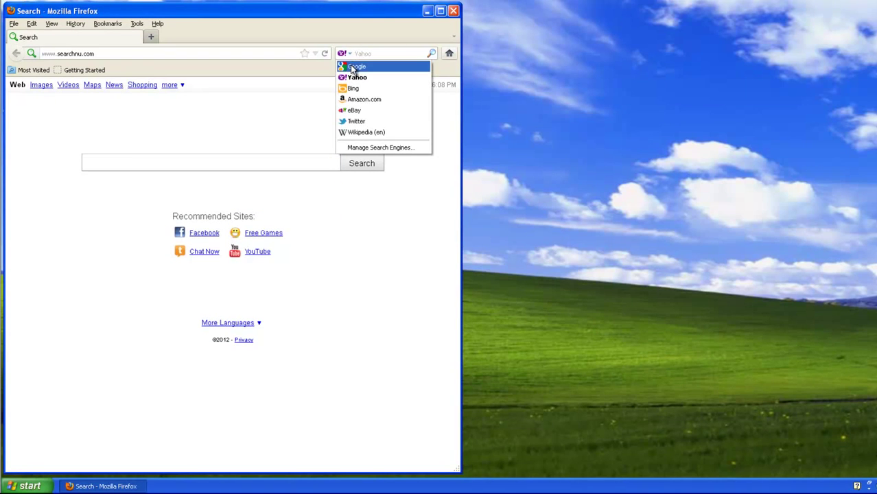
click(354, 66)
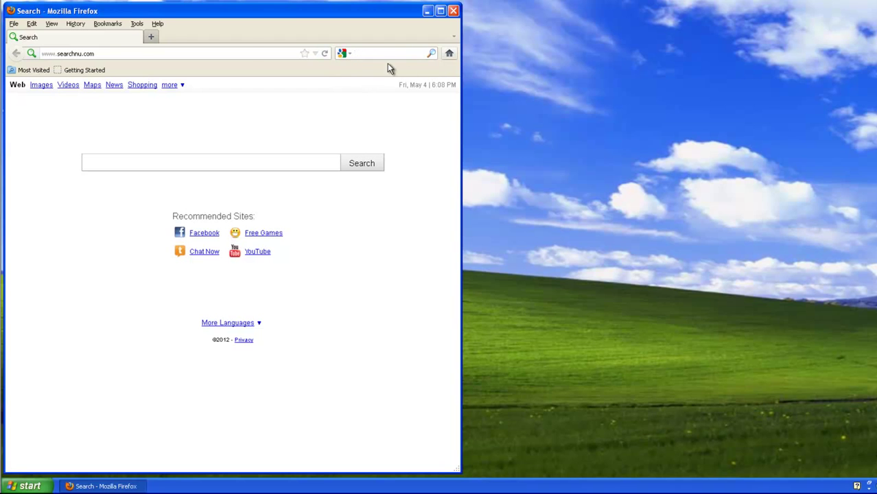
Step: Restore the Firefox home page to its default in the options and confirm the change
click(137, 23)
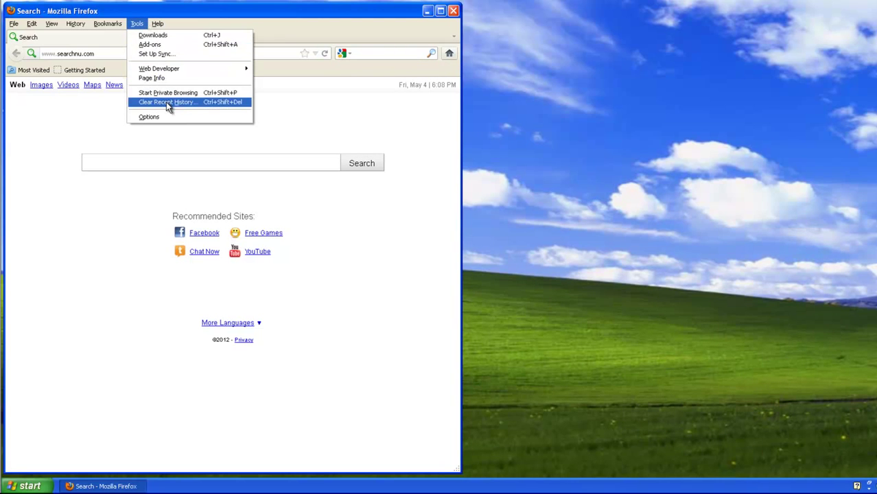
click(163, 118)
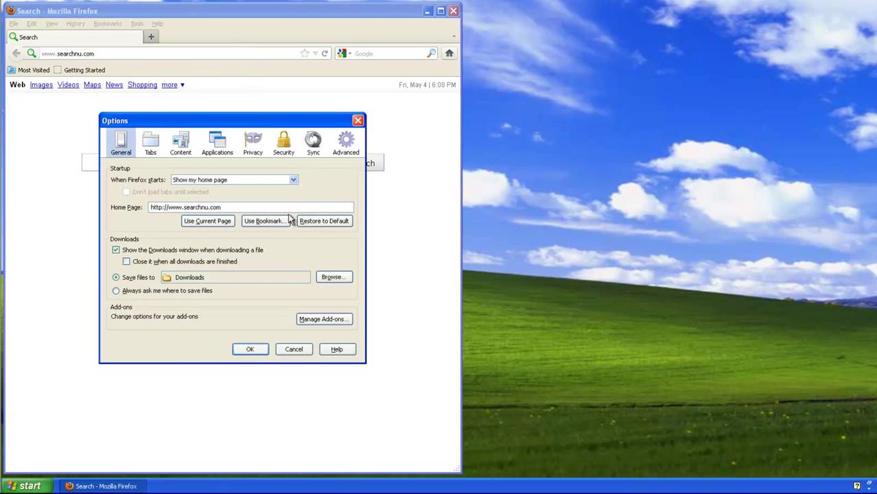
click(320, 224)
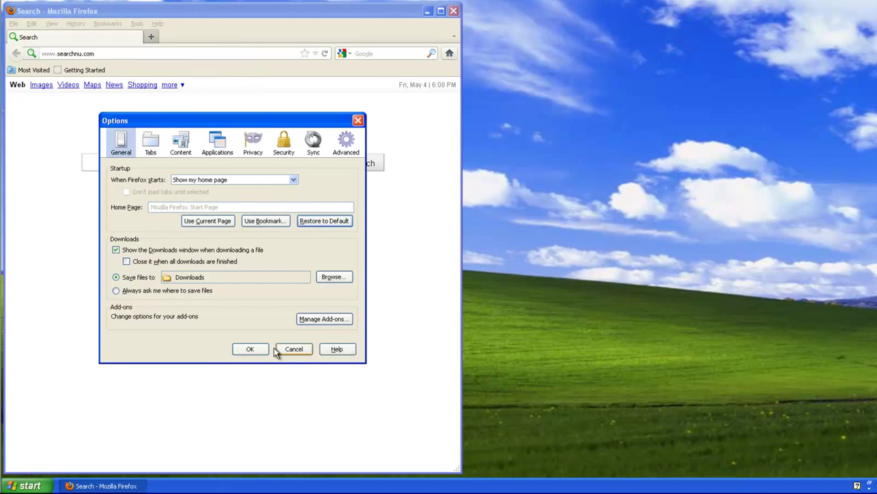
click(248, 347)
Step: Check the Firefox add-ons for unwanted extensions, appearance items and plugins
click(142, 23)
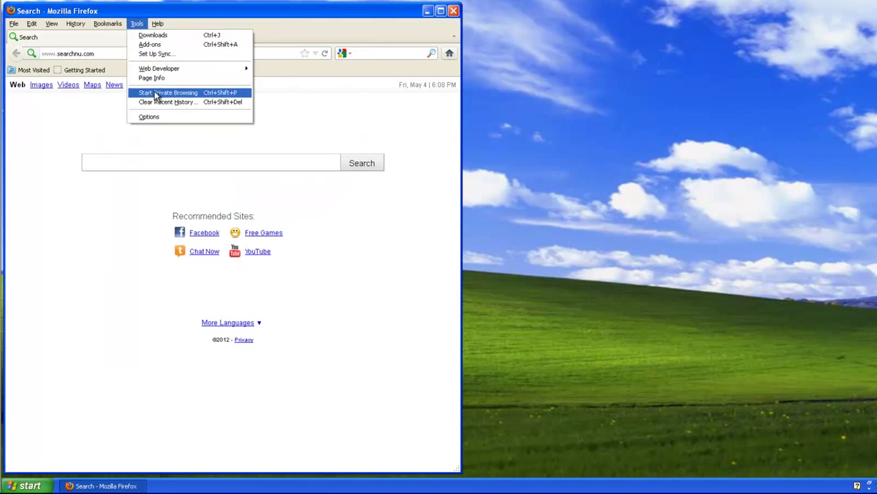
click(161, 117)
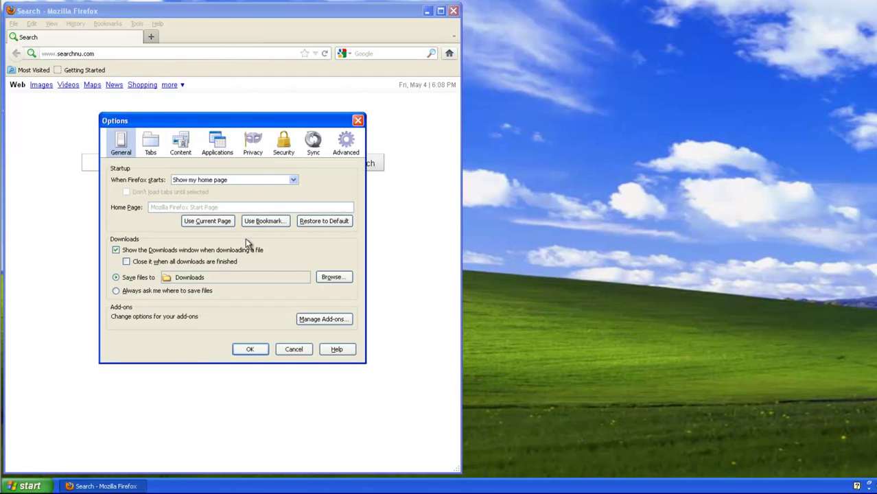
click(326, 319)
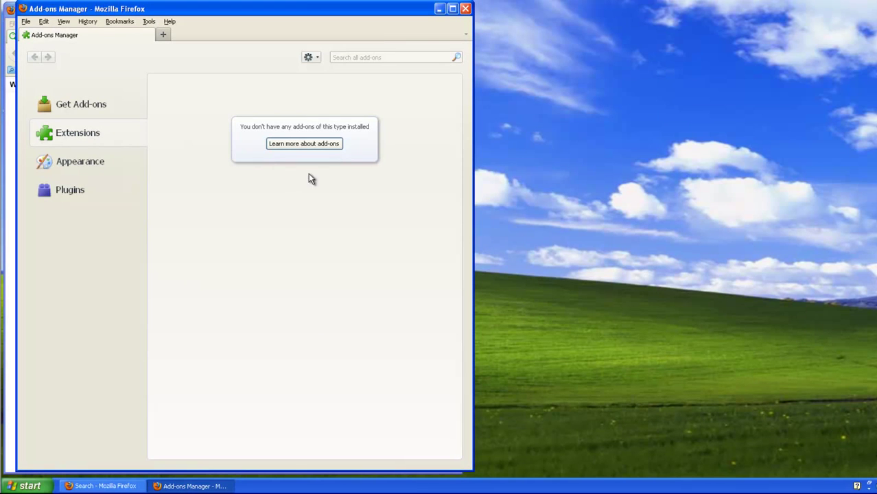
click(100, 165)
click(80, 137)
click(81, 191)
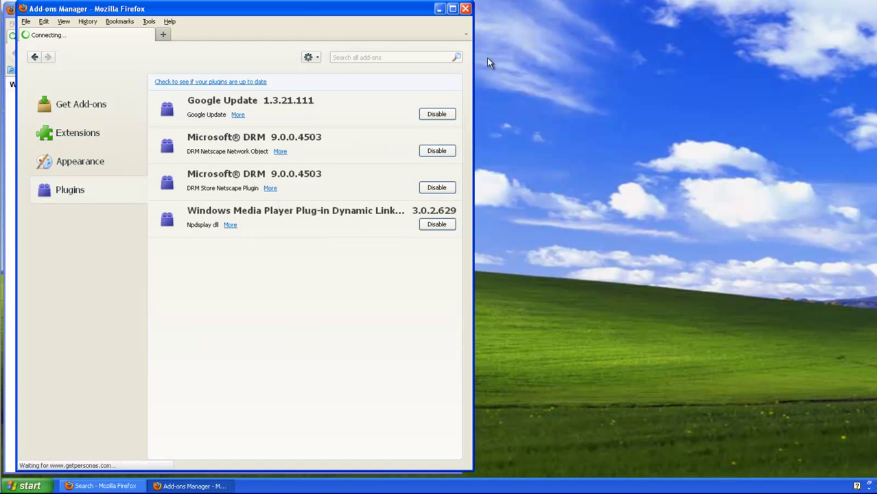
click(357, 57)
Step: Open about:config in a new tab in place of the add-ons list, accept the warning, and filter the preferences by "search"
click(162, 35)
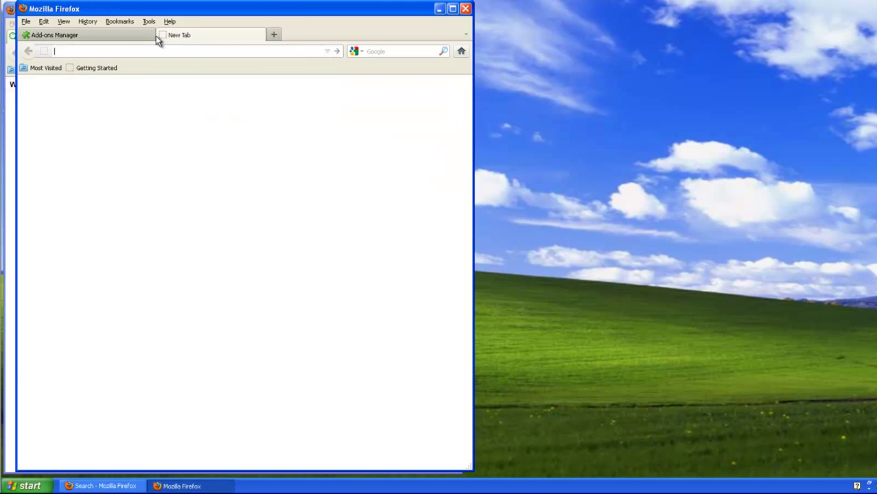
click(123, 34)
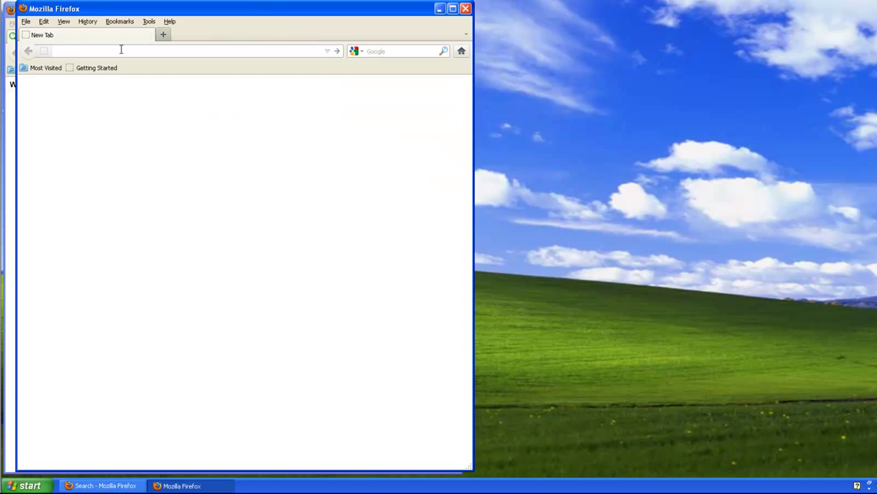
text(abou)
text(t:c)
key(BackSpace)
text(:)
key(Return)
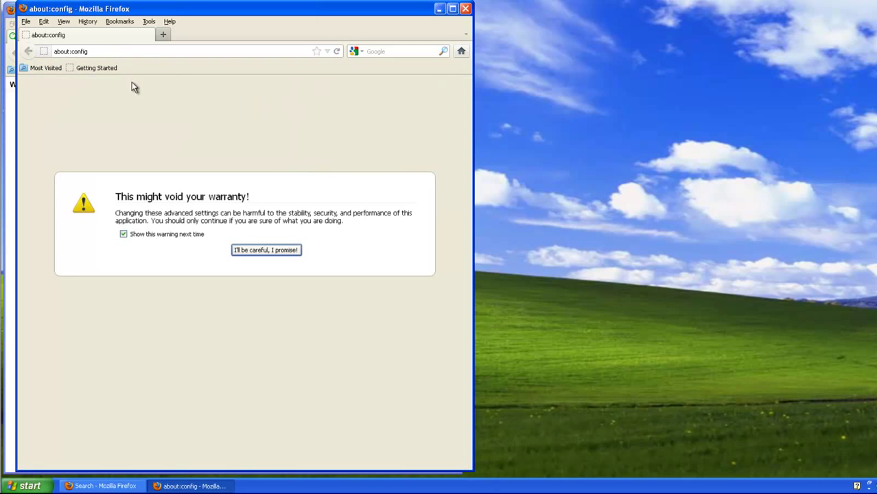
click(277, 247)
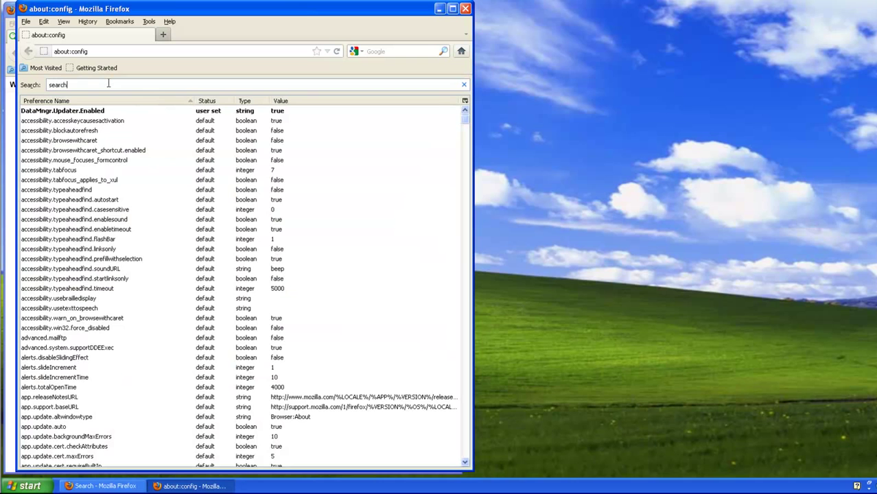
drag(472, 209, 740, 213)
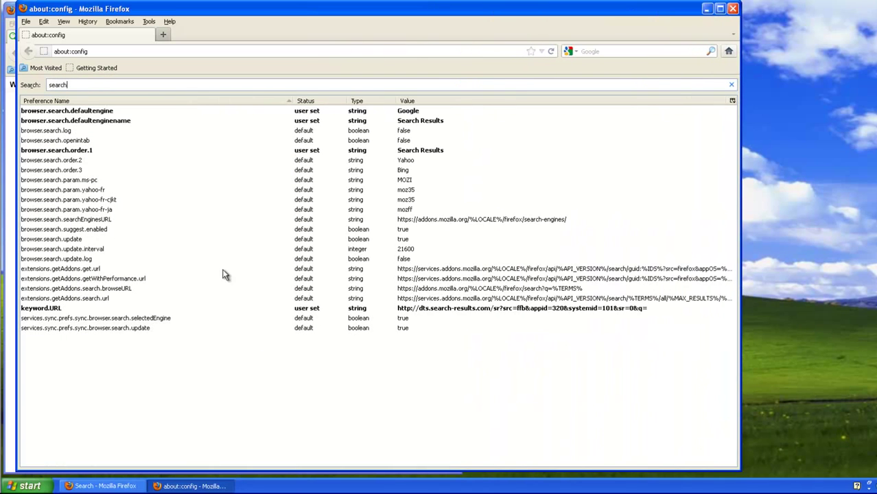
Step: Reset the keyword.URL, browser.search.order.1 and browser.search.defaultenginename preferences to their defaults
right_click(61, 311)
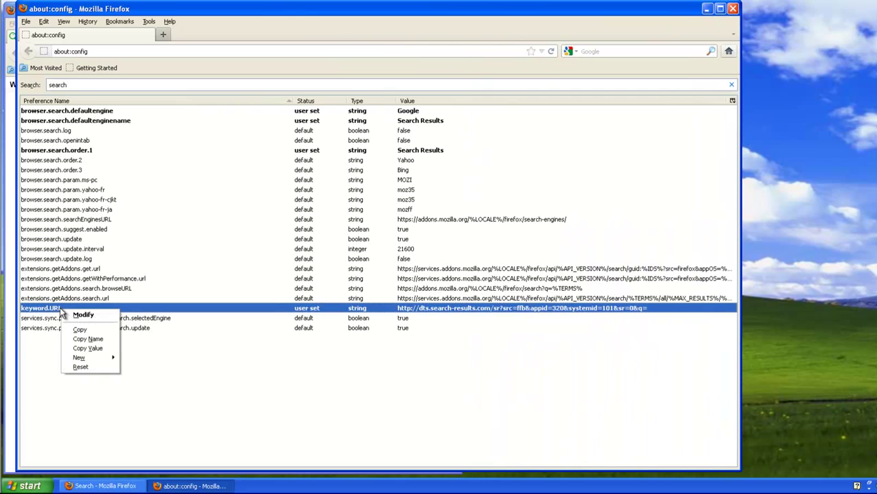
click(90, 366)
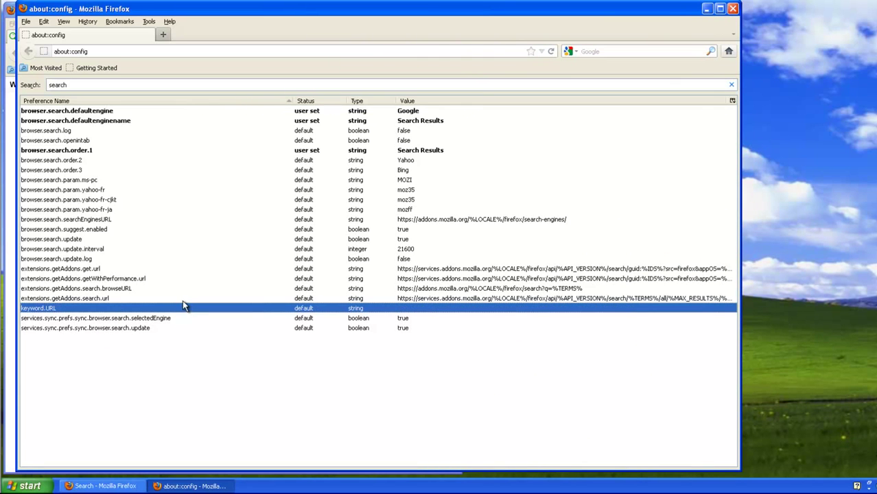
right_click(88, 151)
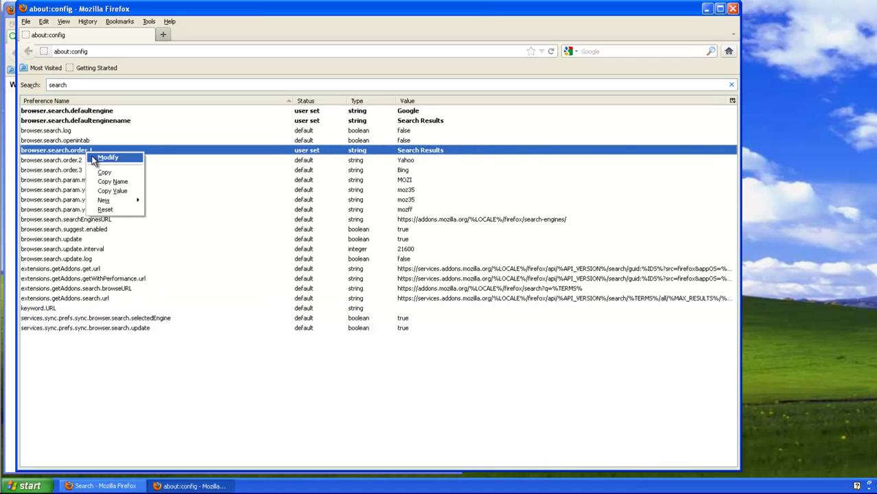
click(115, 210)
right_click(61, 121)
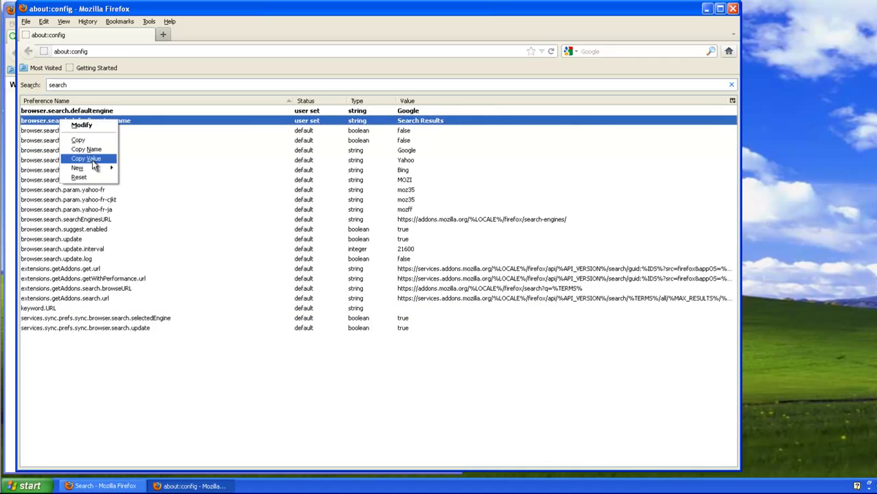
click(116, 183)
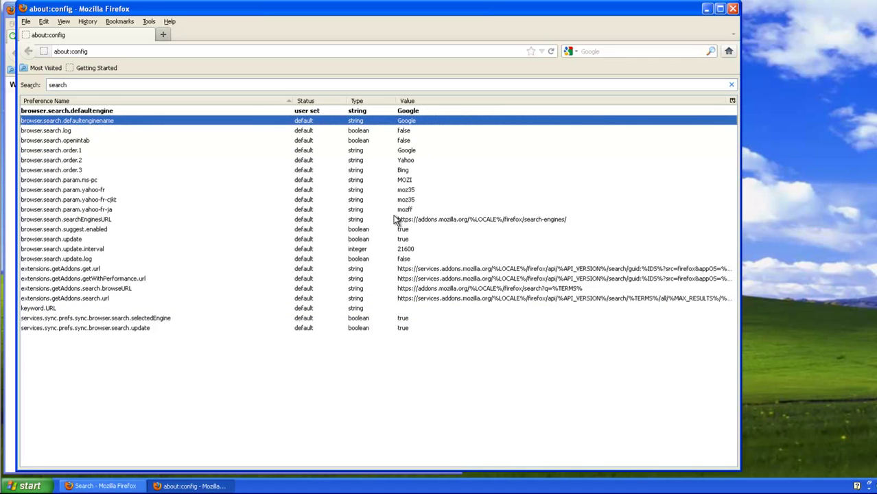
click(55, 310)
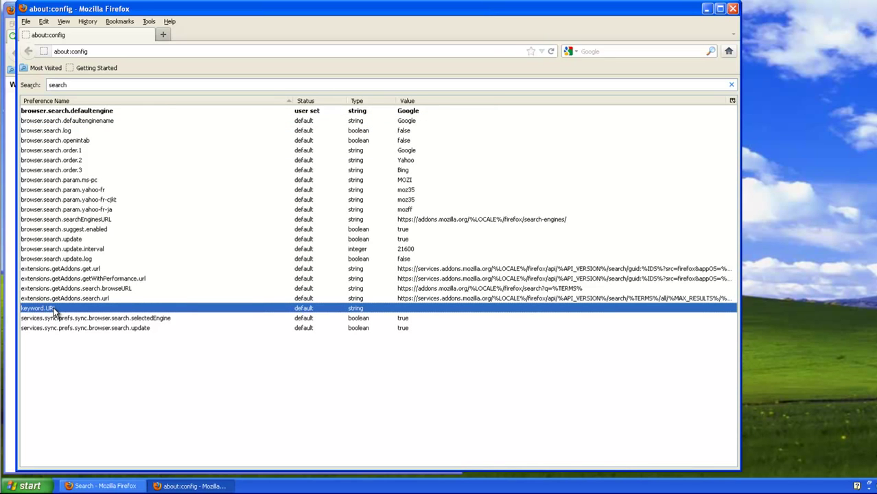
Step: Restart Firefox without making it the default browser, check its start page, and close it
click(733, 9)
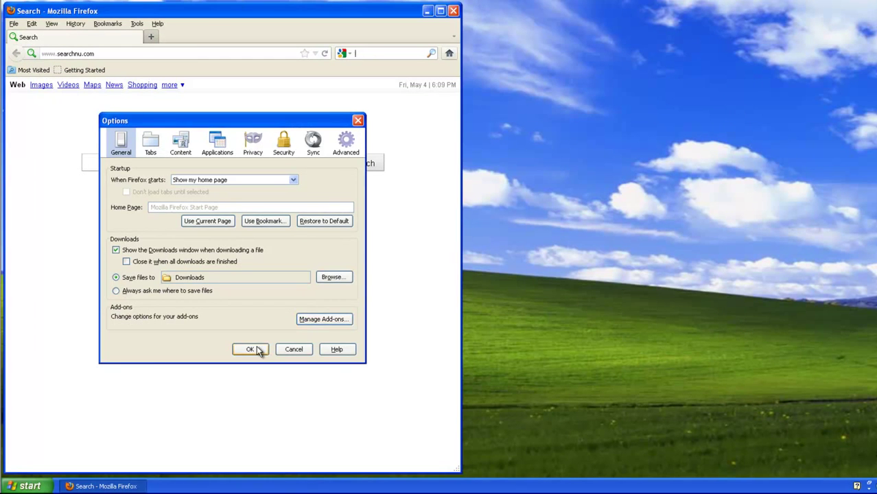
click(252, 349)
click(453, 11)
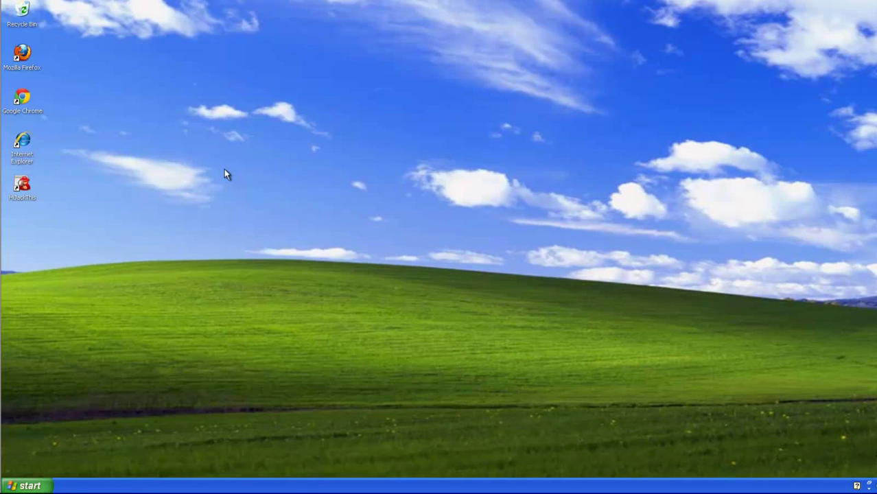
double_click(22, 56)
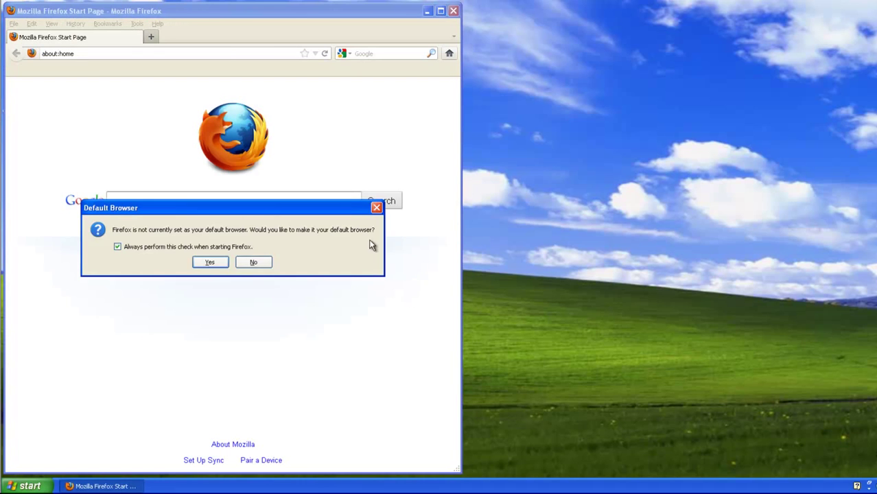
click(253, 262)
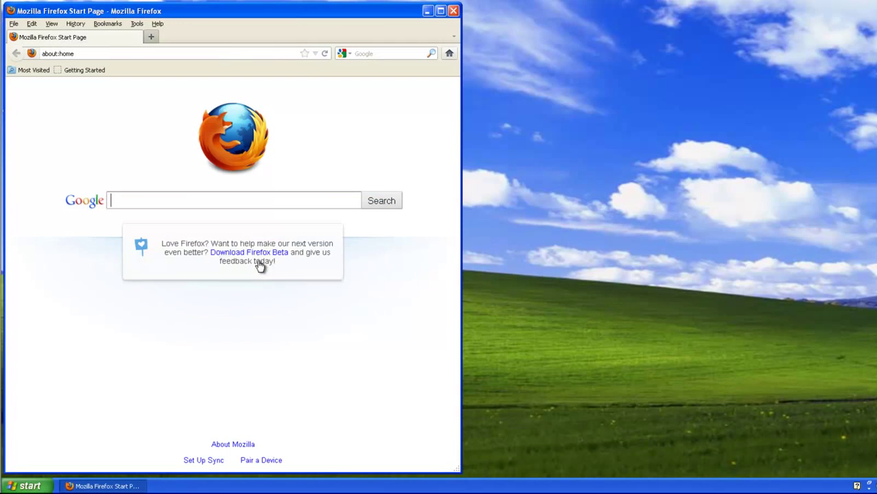
click(453, 11)
double_click(31, 105)
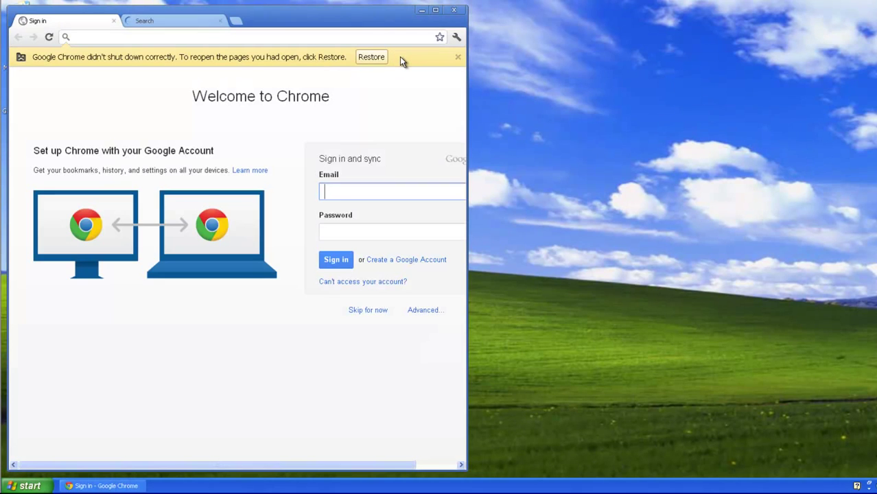
click(160, 21)
click(459, 38)
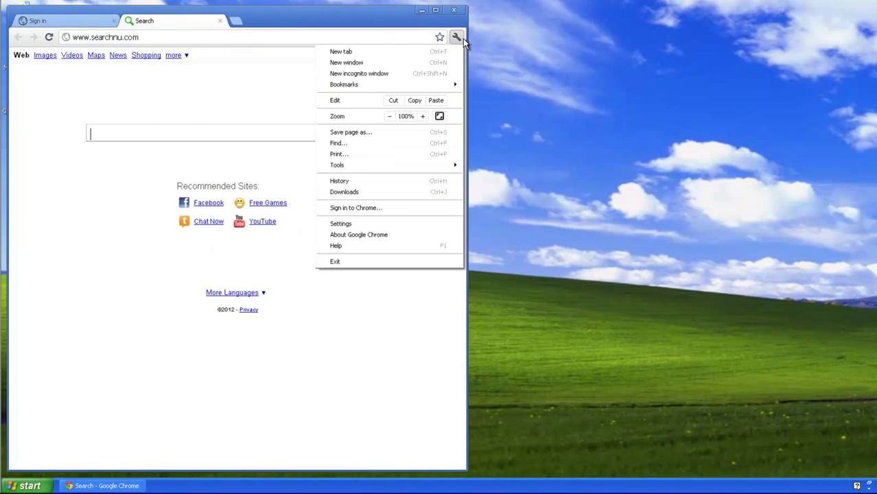
click(343, 225)
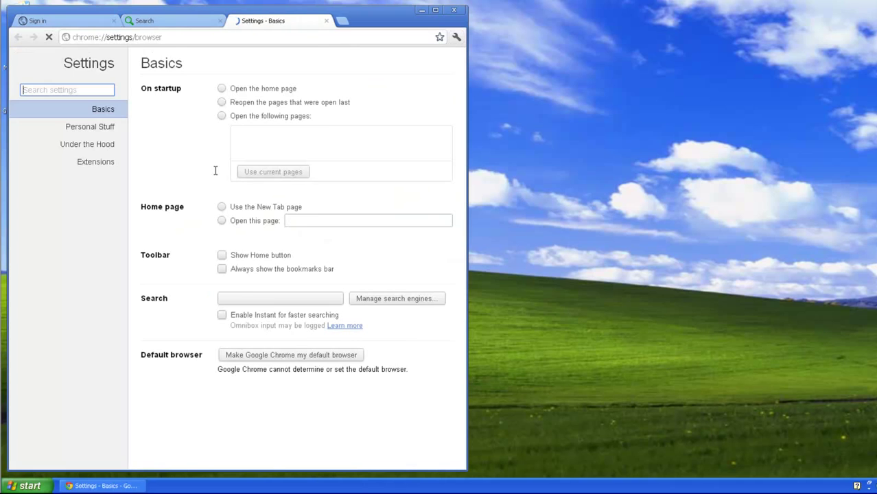
click(317, 220)
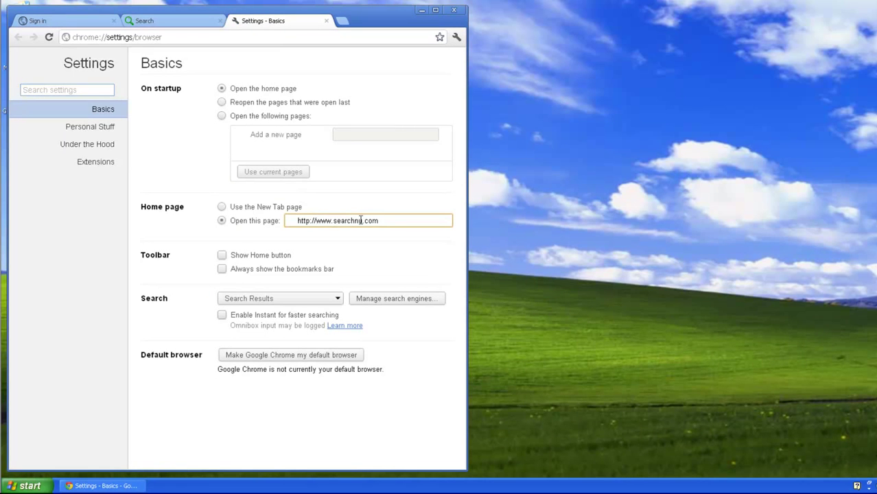
drag(333, 221, 391, 224)
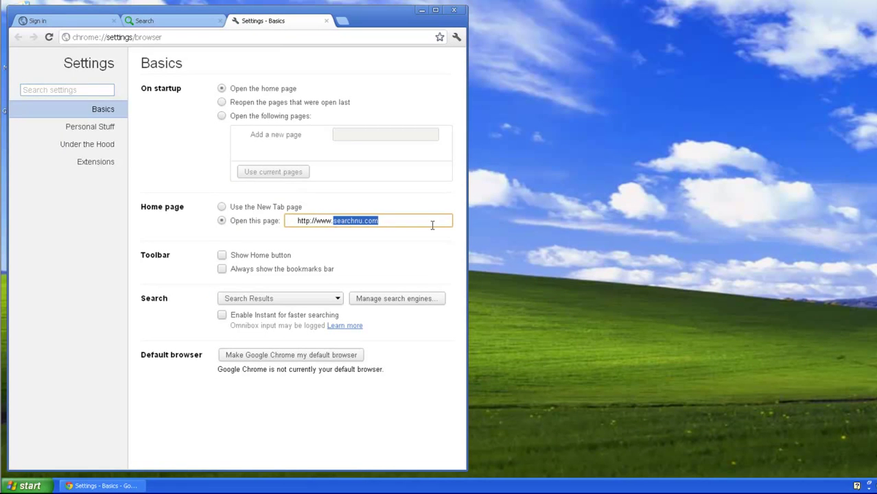
text(go)
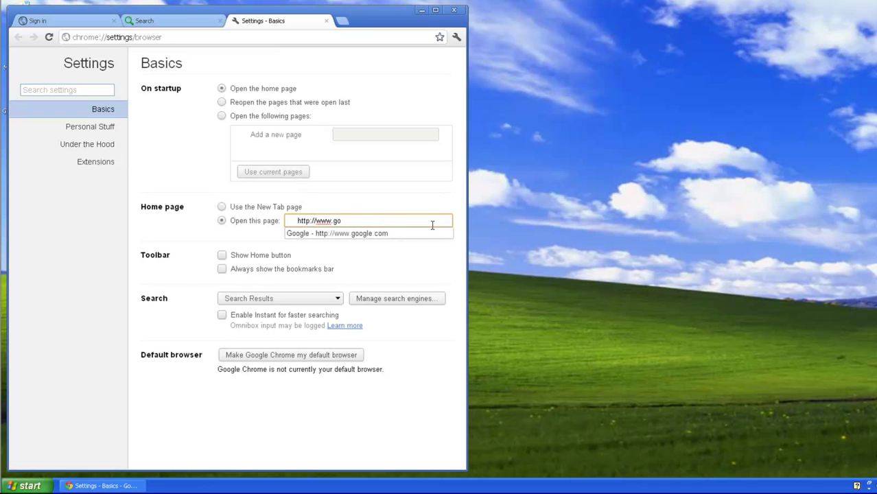
click(395, 232)
Step: Make Google the default search engine in Chrome and remove Search Results from the engine list
click(394, 300)
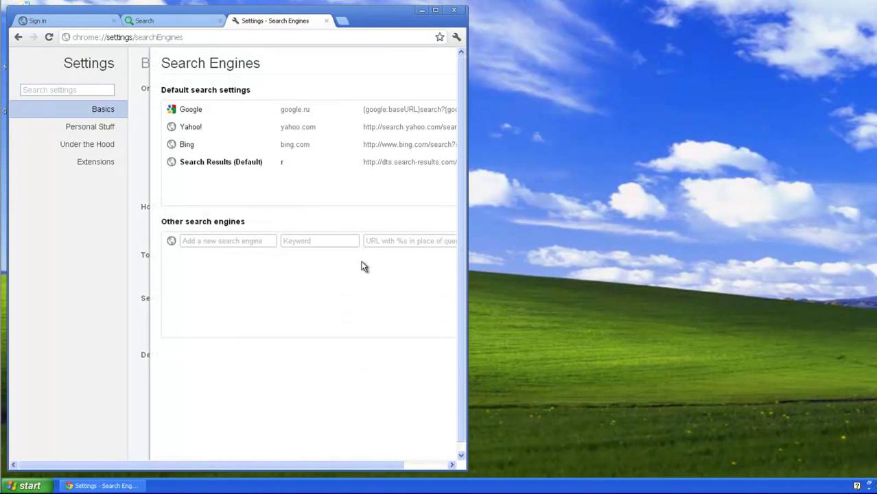
click(405, 112)
drag(467, 89, 766, 89)
click(602, 112)
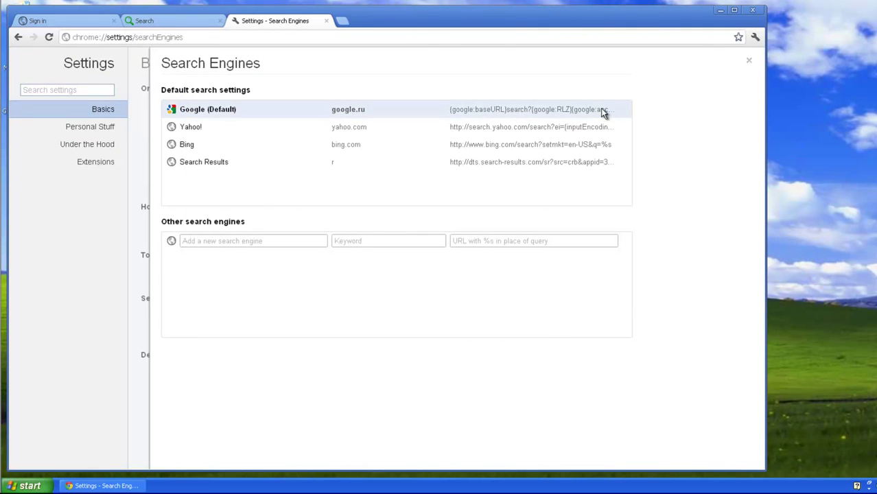
click(626, 162)
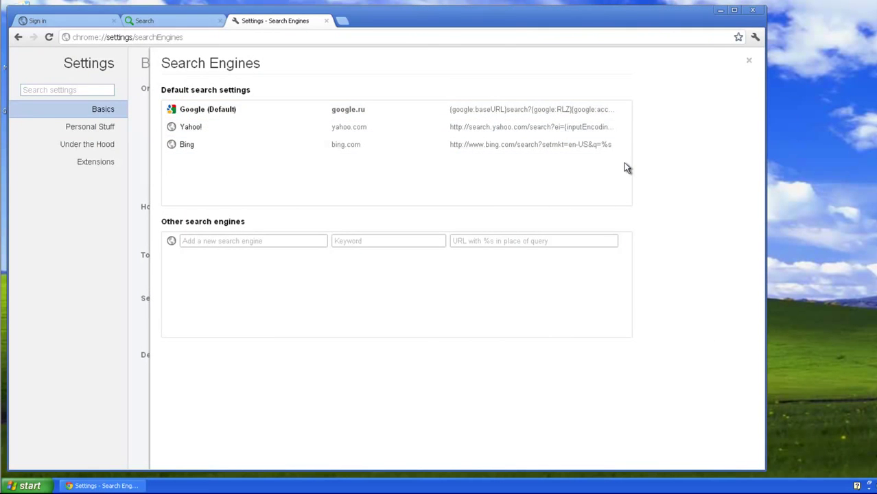
Step: Look through Chrome's Personal Stuff, Under the Hood and Extensions settings for unwanted leftovers
click(108, 131)
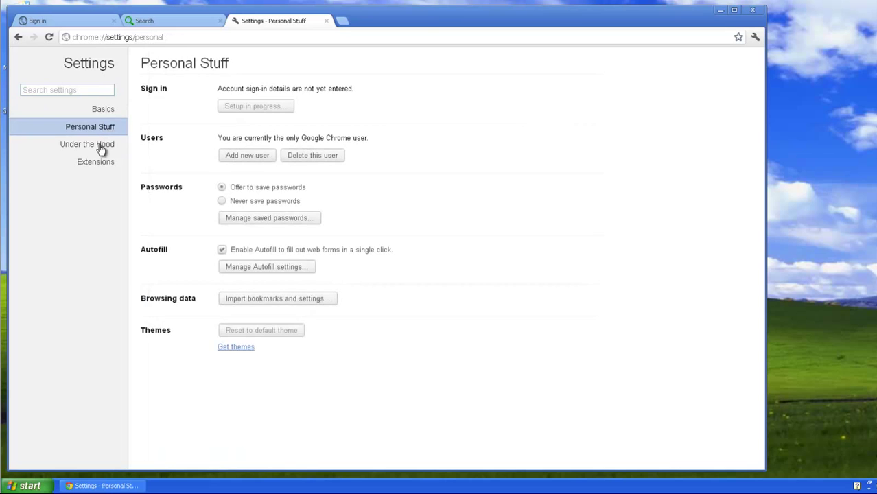
click(101, 147)
click(101, 163)
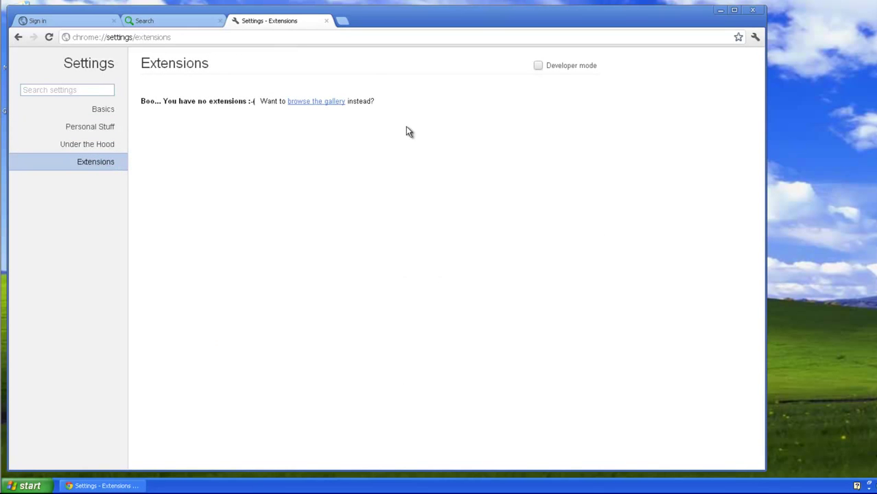
Step: Close the Searchnu tab, restart Chrome, and check which home page it loads
click(220, 21)
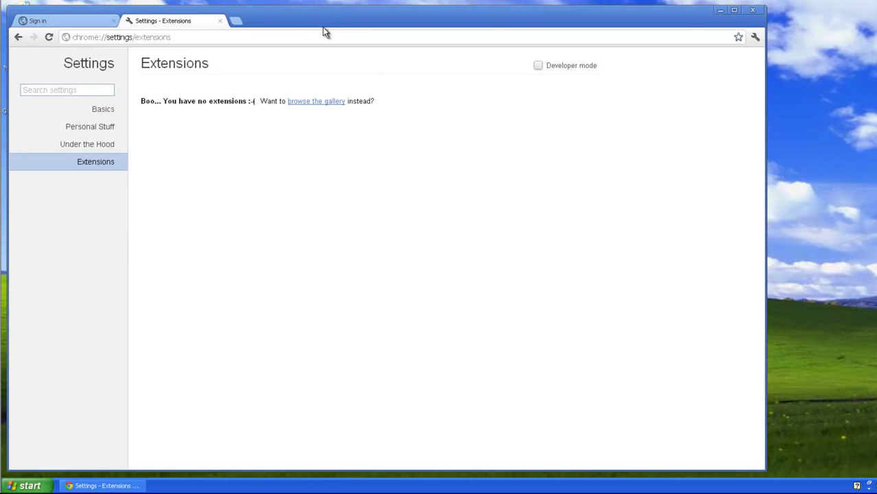
click(752, 11)
click(21, 101)
key(Return)
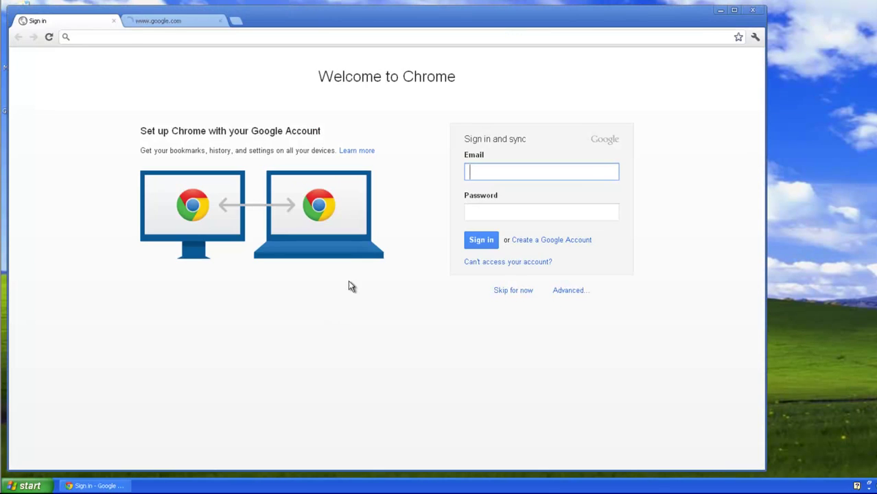
click(173, 22)
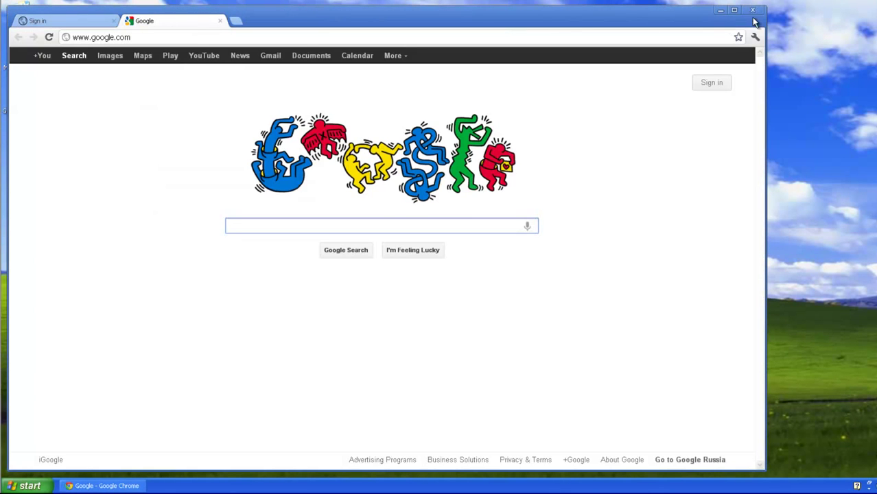